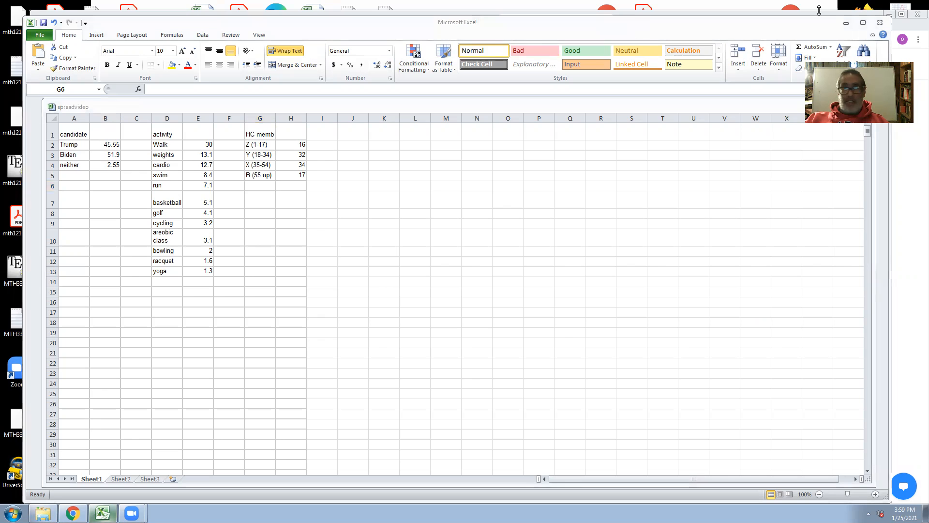
# - Review the Peoria County official cumulative election report in Chrome and return to the Excel workbook
pyautogui.click(843, 24)
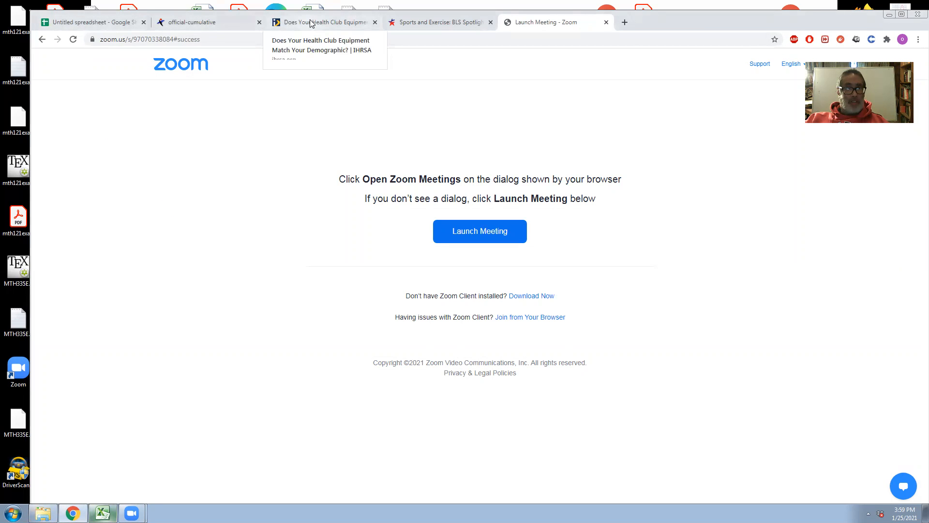
pyautogui.click(221, 23)
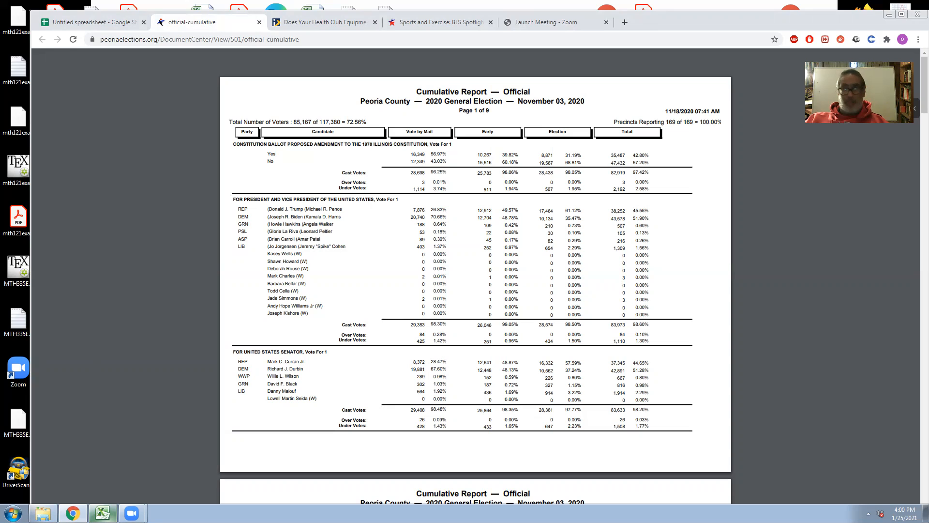
pyautogui.click(103, 513)
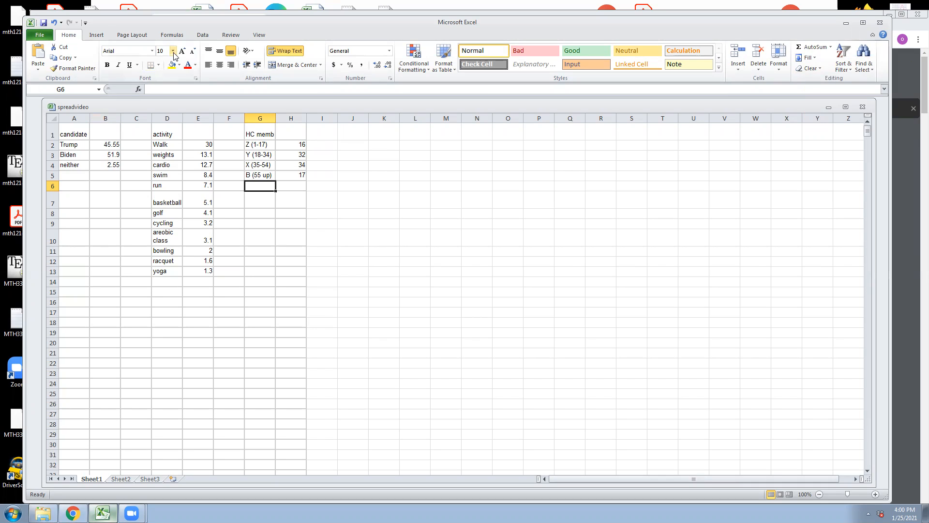
# - Insert a 2-D pie chart with only the empty cell G6 selected
pyautogui.click(96, 35)
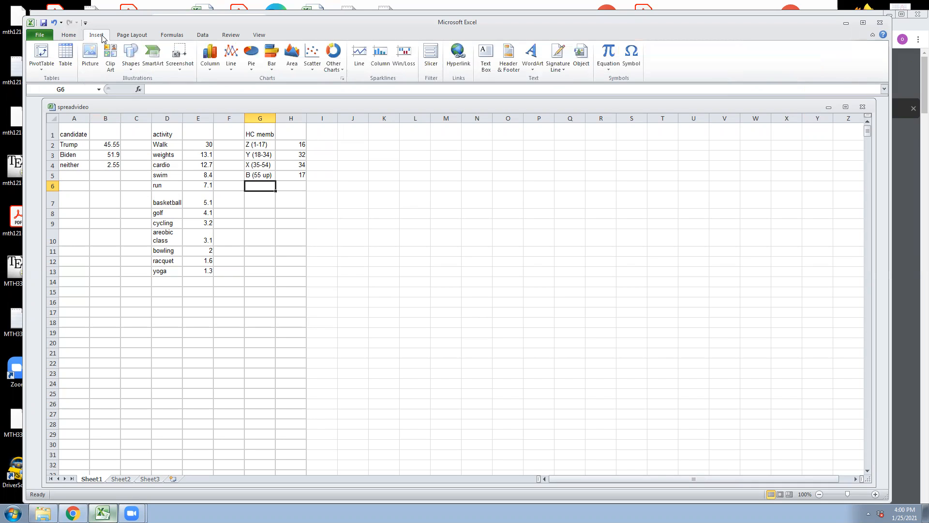
pyautogui.click(251, 68)
pyautogui.click(256, 96)
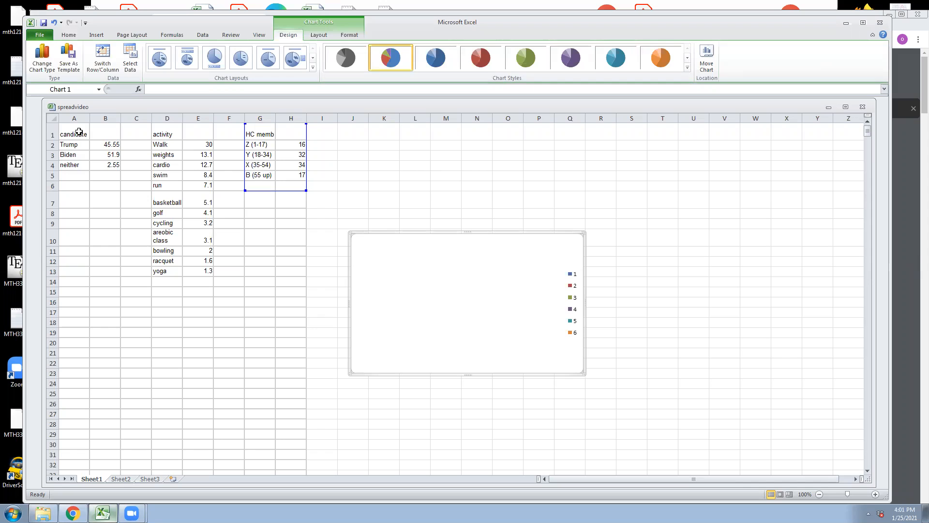
# - Insert a 2-D pie chart of the candidate data in A1:B4 and move it down to start around row 23
pyautogui.moveTo(79, 132); pyautogui.dragTo(106, 162)
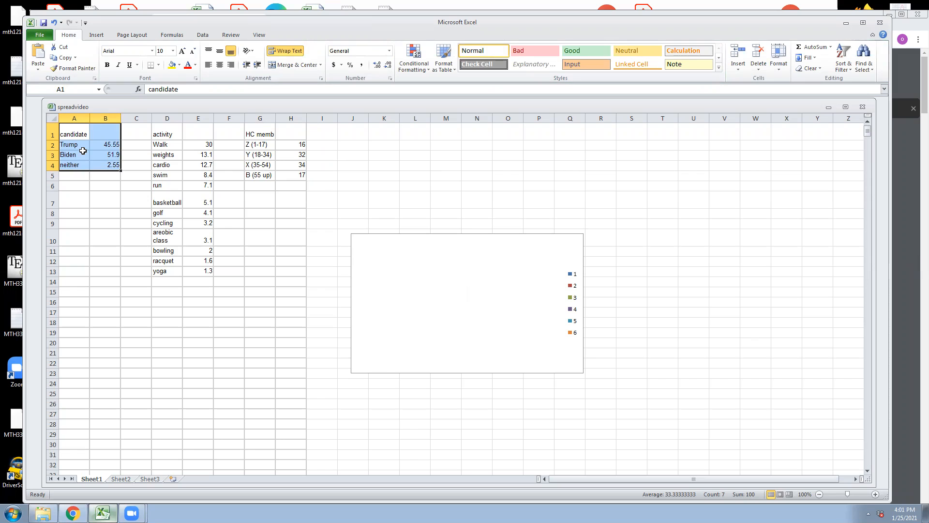
pyautogui.click(97, 35)
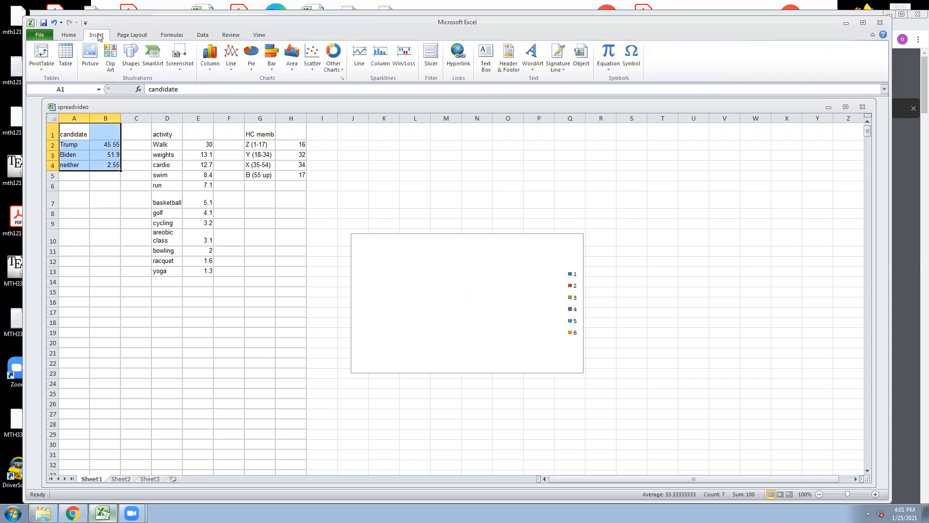
pyautogui.click(252, 63)
pyautogui.click(255, 95)
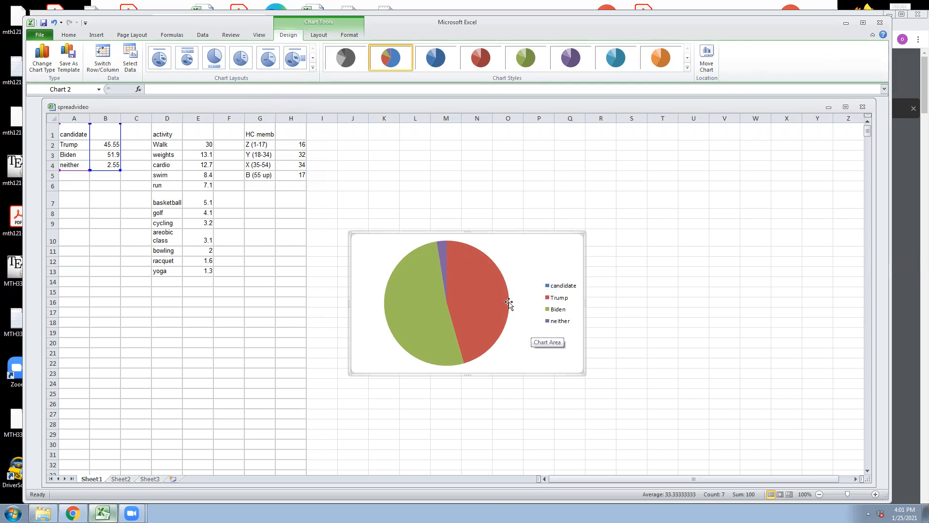
pyautogui.moveTo(492, 290)
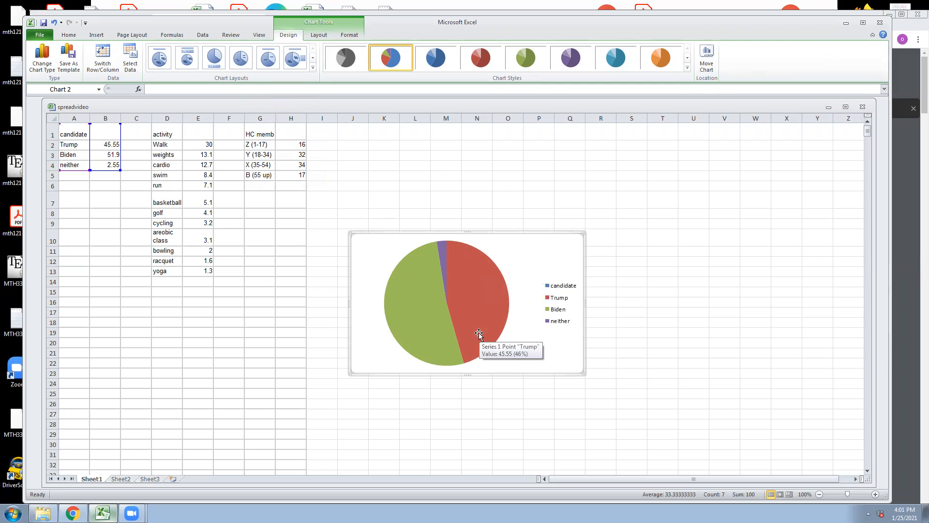
pyautogui.moveTo(411, 301)
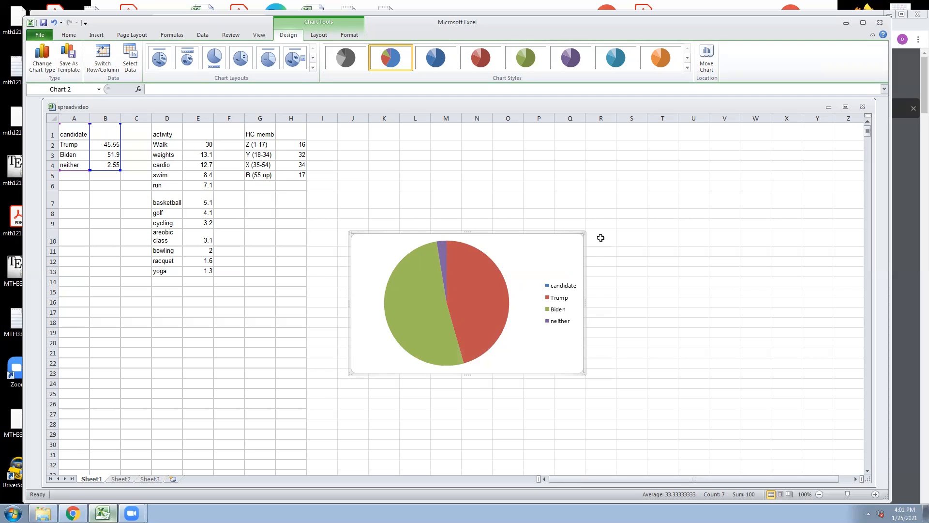
pyautogui.moveTo(540, 243); pyautogui.dragTo(559, 377)
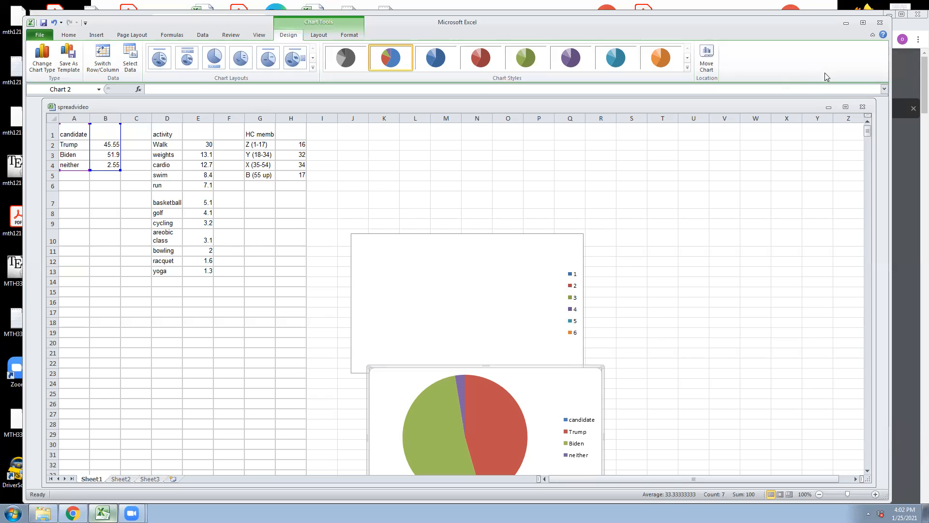
# - Check the health club membership shares by generation on the IHRSA page in Chrome, and return to Excel
pyautogui.click(846, 23)
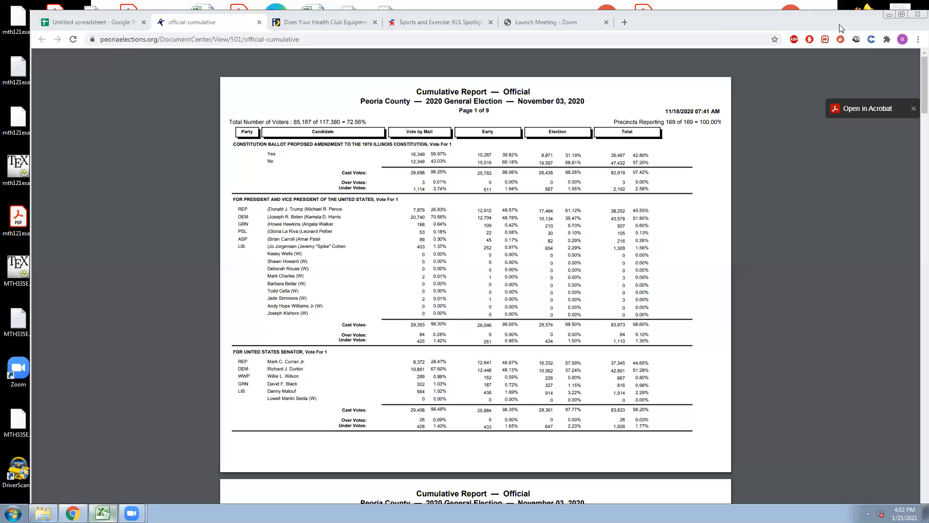
pyautogui.click(334, 22)
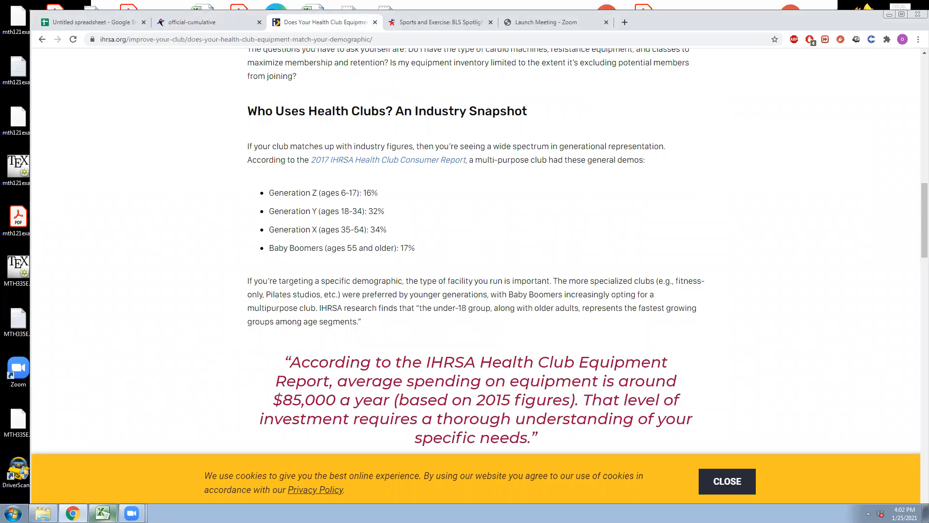
pyautogui.click(103, 513)
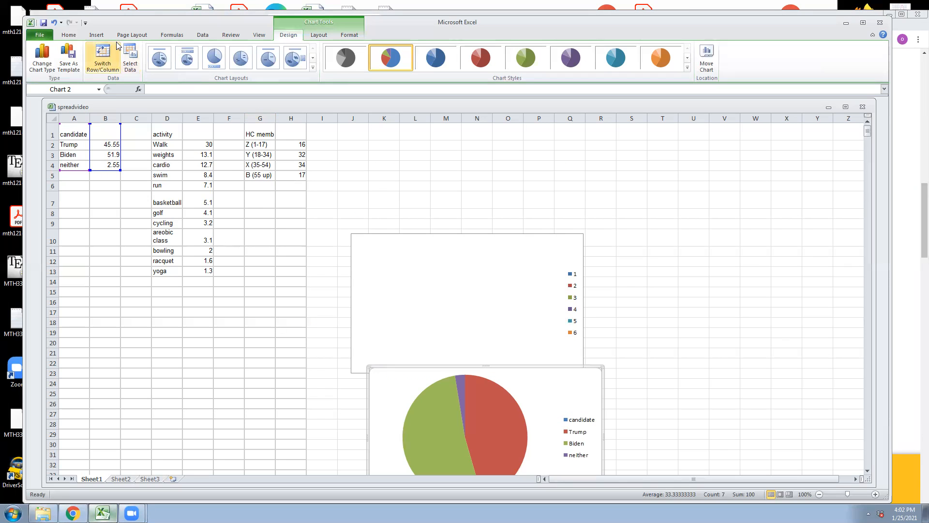
# - Insert a 2-D pie chart of the health club membership data in G1:H5
pyautogui.click(99, 36)
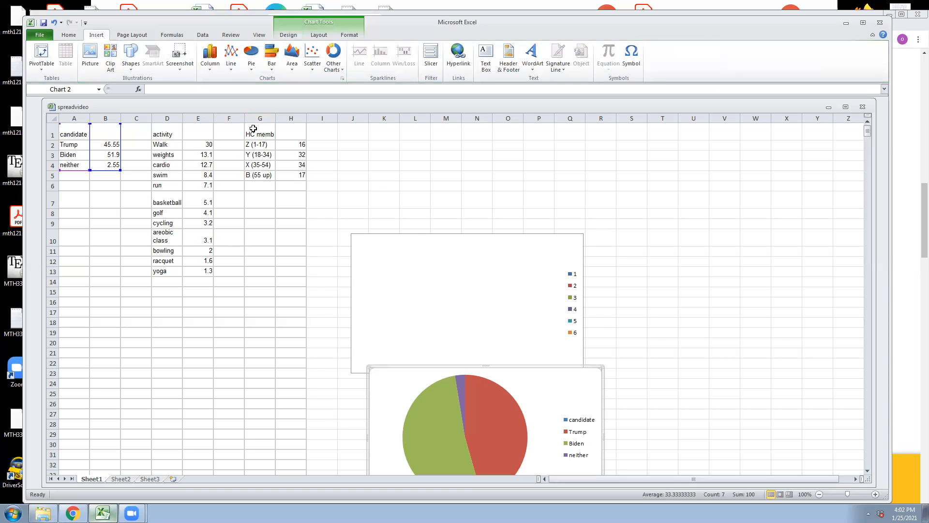
pyautogui.moveTo(253, 128); pyautogui.dragTo(291, 175)
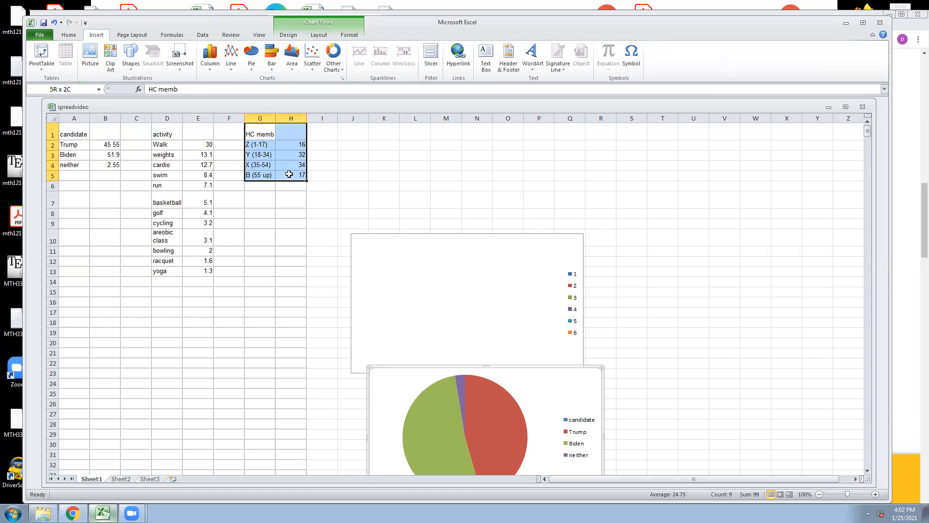
pyautogui.click(252, 73)
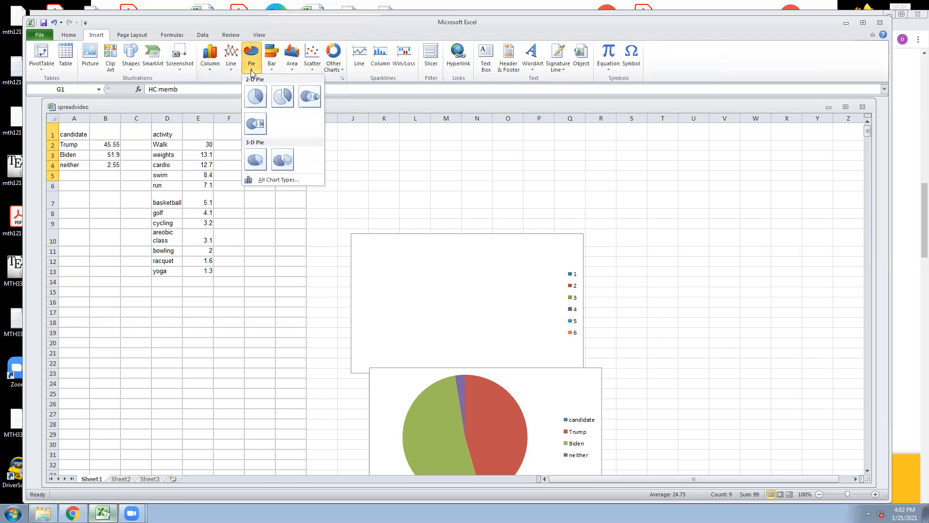
pyautogui.click(256, 96)
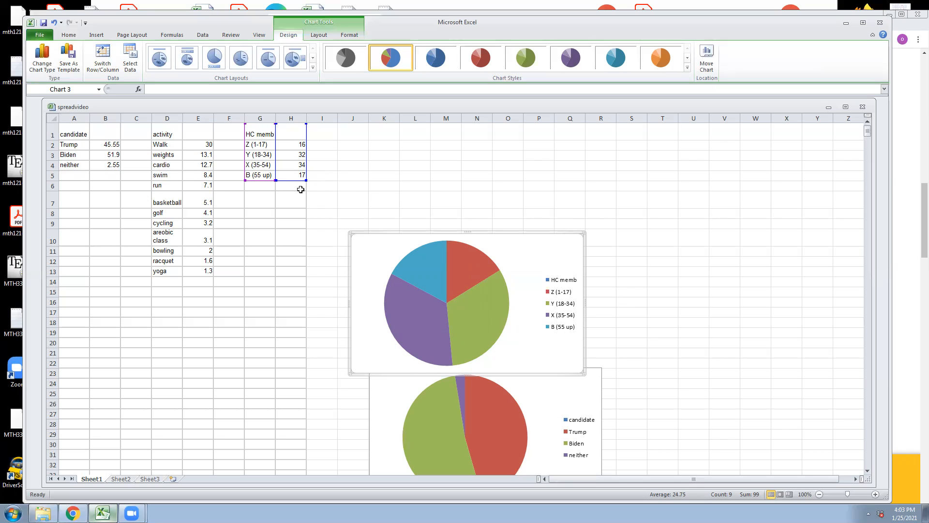
pyautogui.click(359, 148)
# - Compare the activity data in D1:E13 with the BLS exercise activity chart in Chrome, and return to Excel
pyautogui.moveTo(160, 129); pyautogui.dragTo(186, 265)
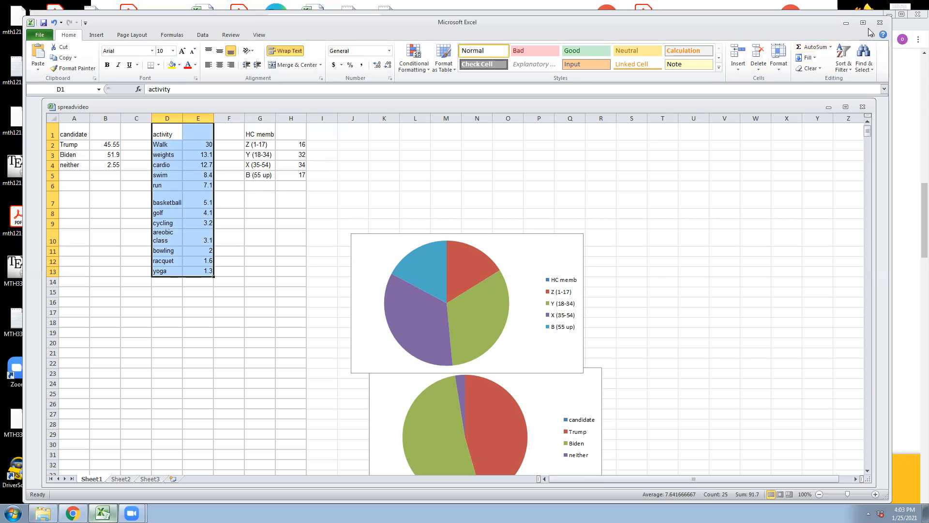
pyautogui.click(847, 23)
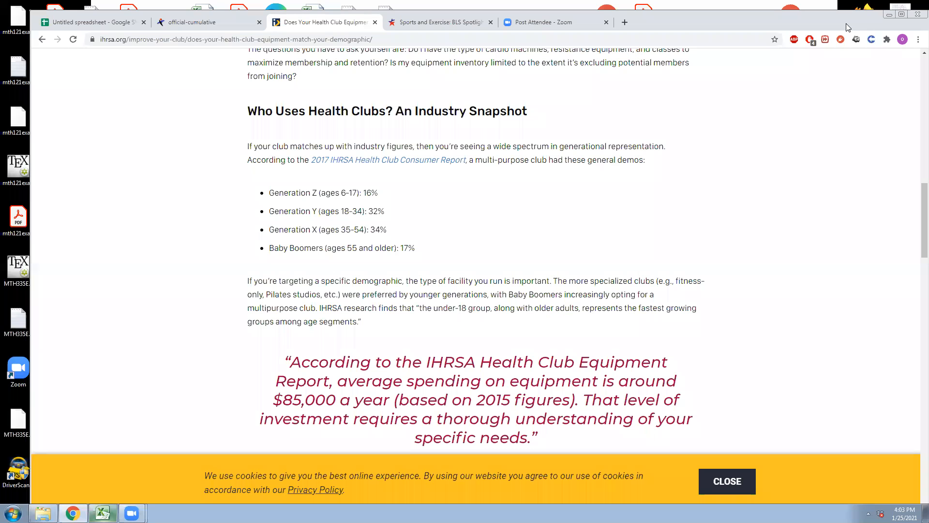
pyautogui.click(438, 23)
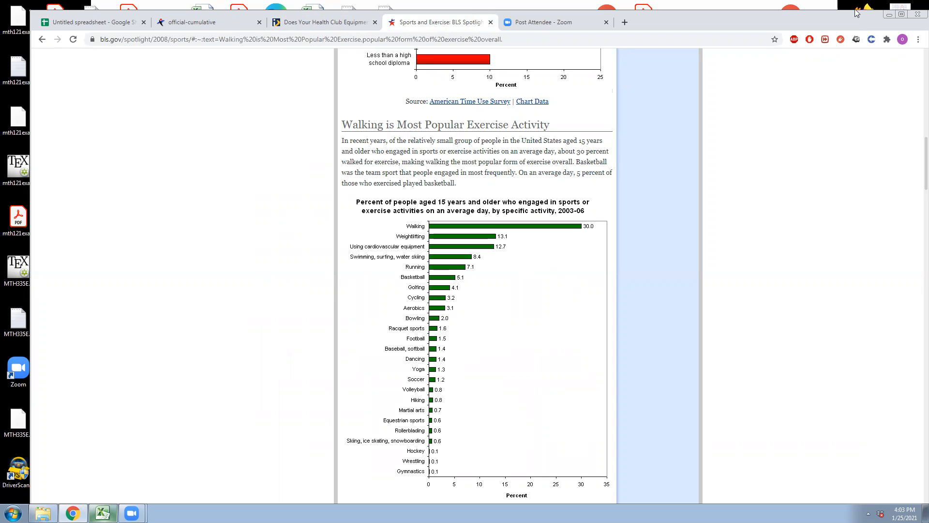
pyautogui.click(890, 15)
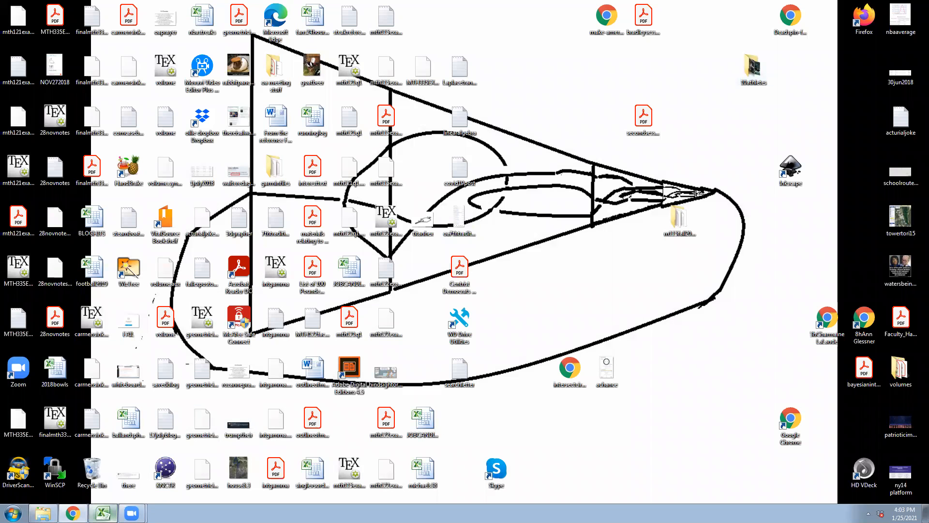
pyautogui.click(102, 512)
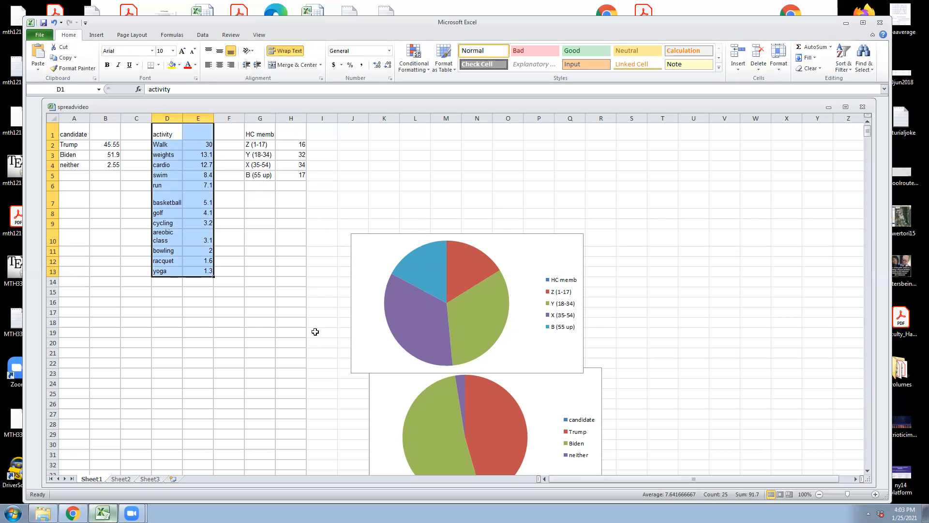
pyautogui.click(207, 284)
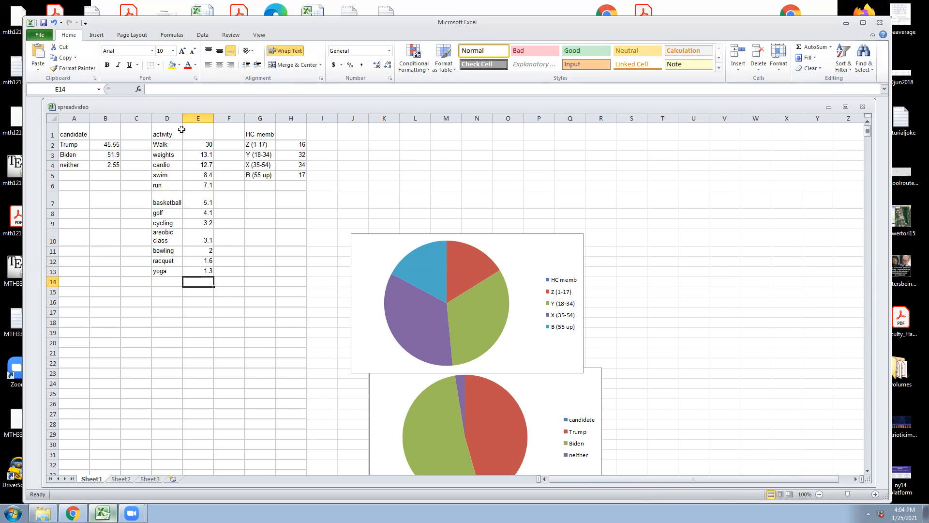
# - Insert a 2-D clustered bar chart of the exercise activity data in D1:E13
pyautogui.moveTo(169, 128); pyautogui.dragTo(192, 271)
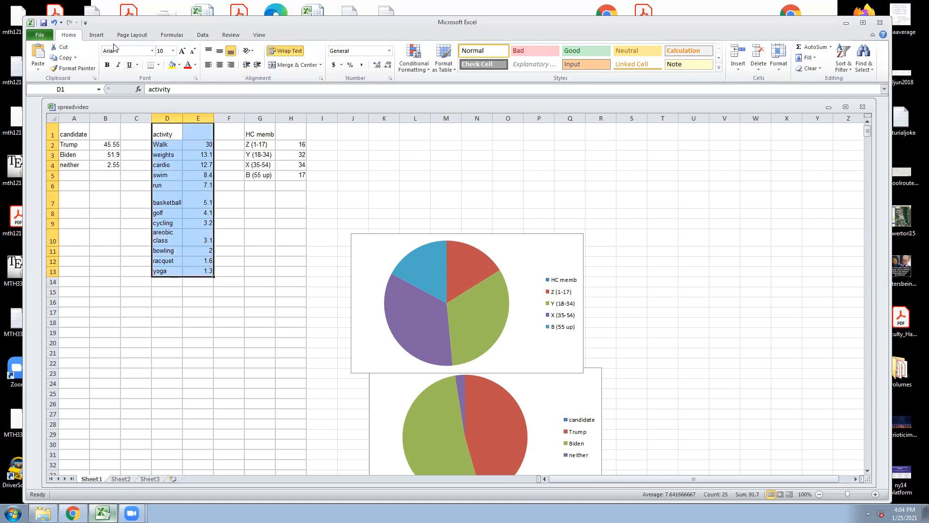
pyautogui.click(96, 37)
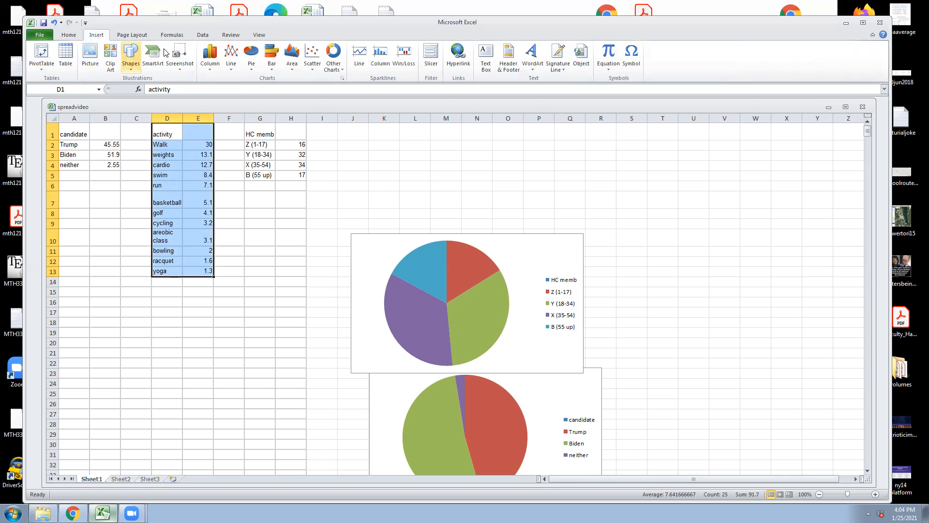
pyautogui.click(272, 74)
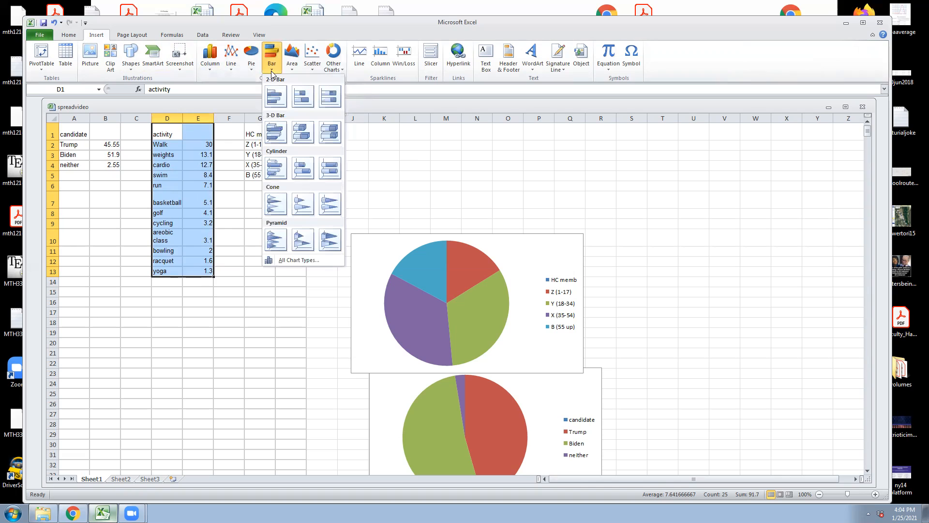
pyautogui.click(276, 96)
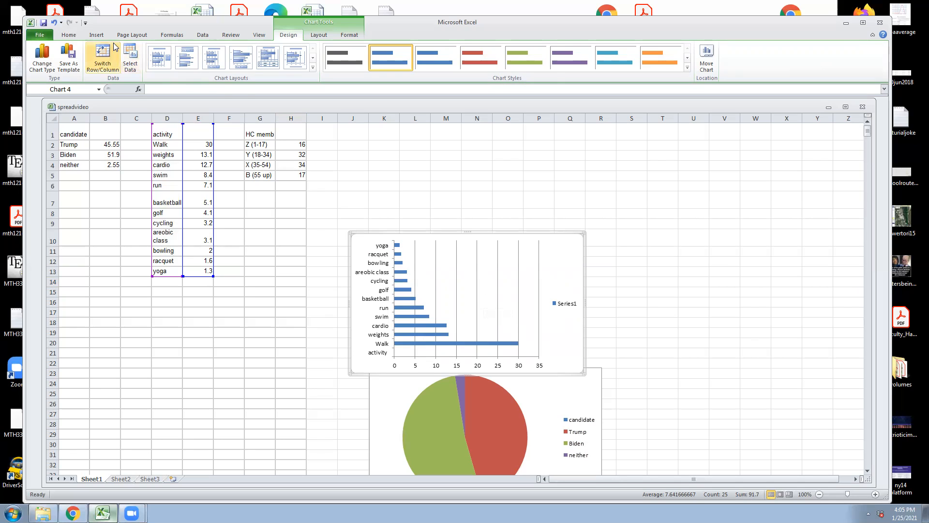
# - Change the exercise activity bar chart to a 2-D clustered column chart
pyautogui.click(98, 36)
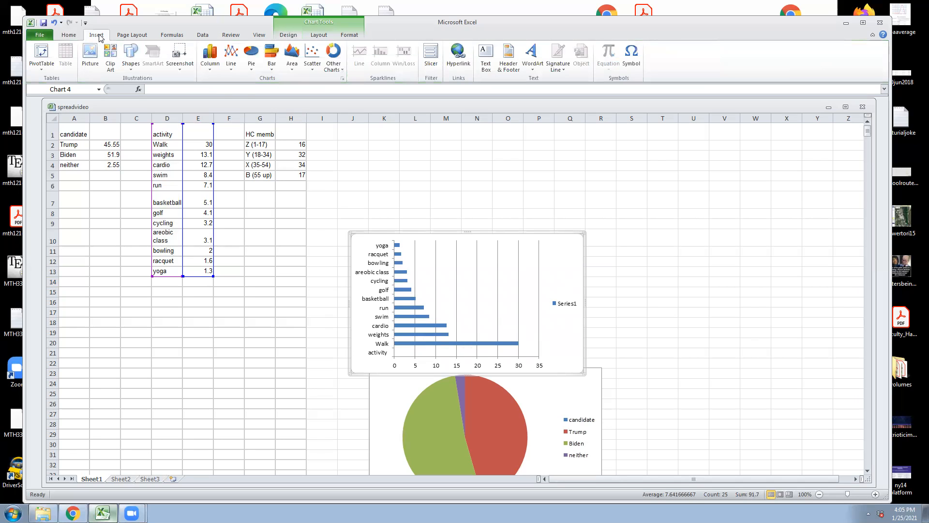
pyautogui.click(211, 57)
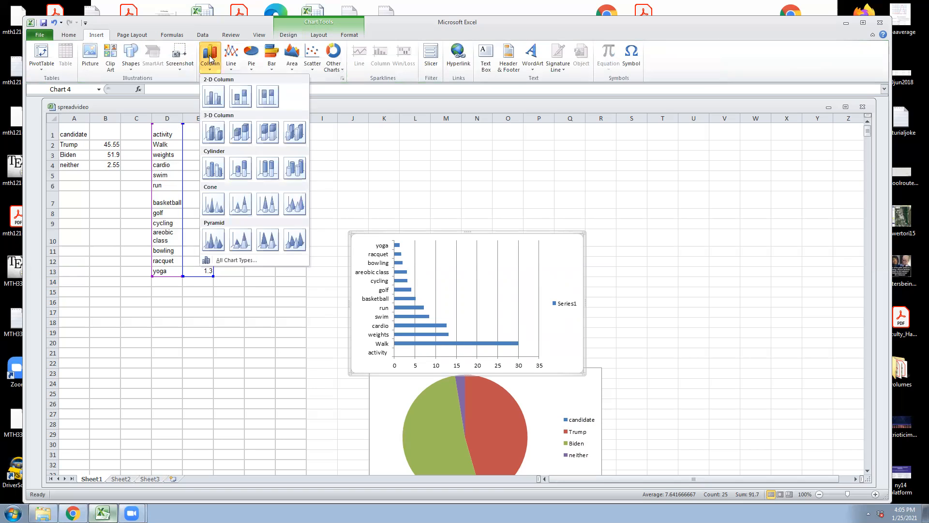
pyautogui.click(214, 96)
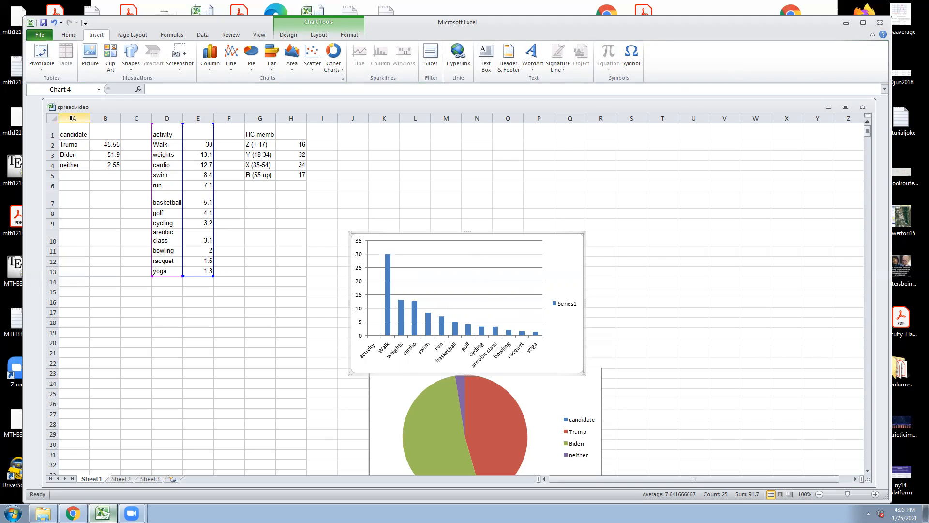
# - Insert a 2-D clustered column chart of the candidate data in A1:B4, and close Excel
pyautogui.moveTo(72, 135); pyautogui.dragTo(110, 163)
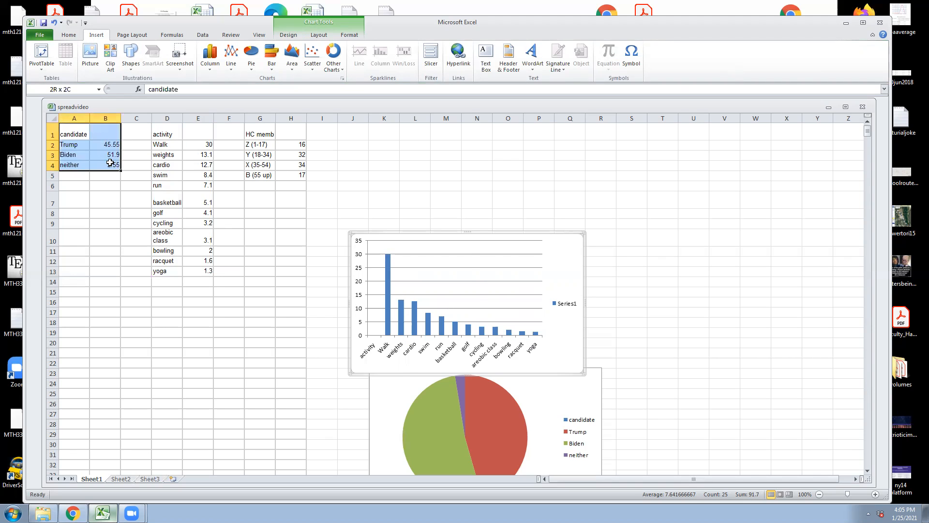
pyautogui.click(207, 69)
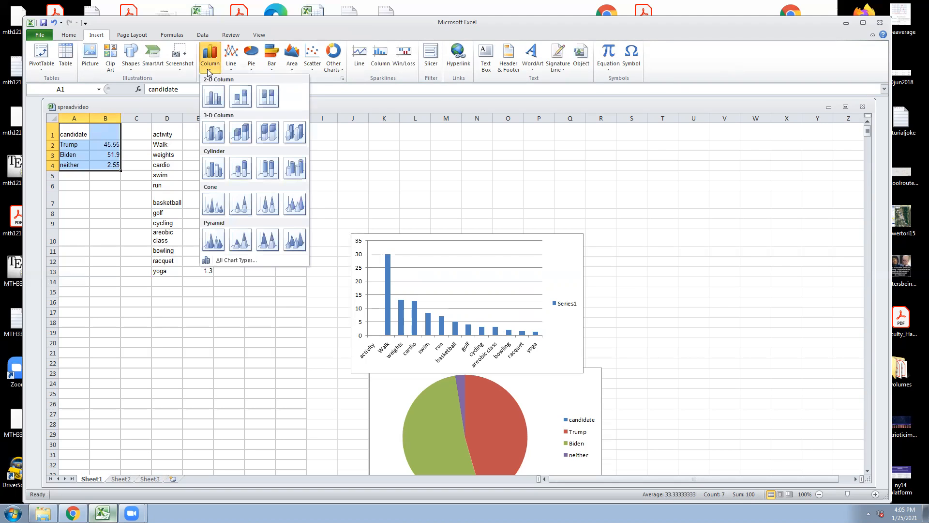
pyautogui.click(213, 96)
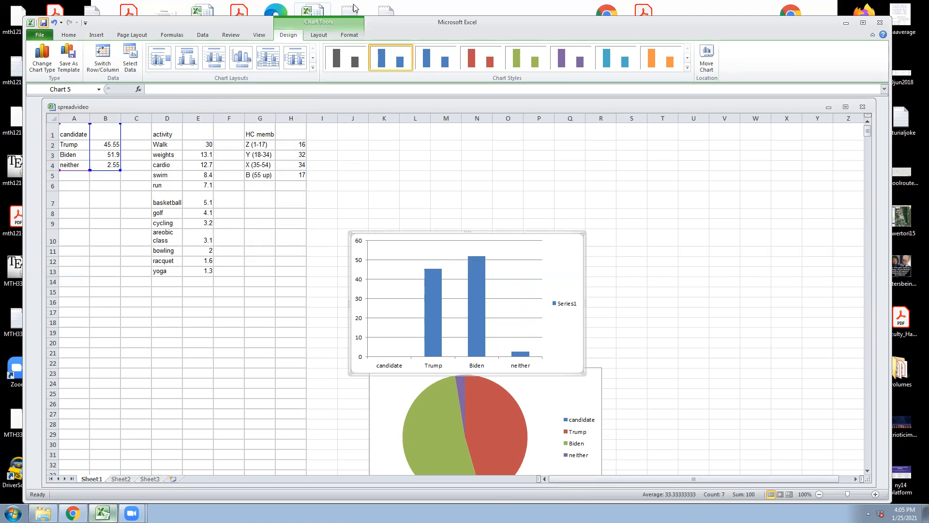
pyautogui.click(879, 24)
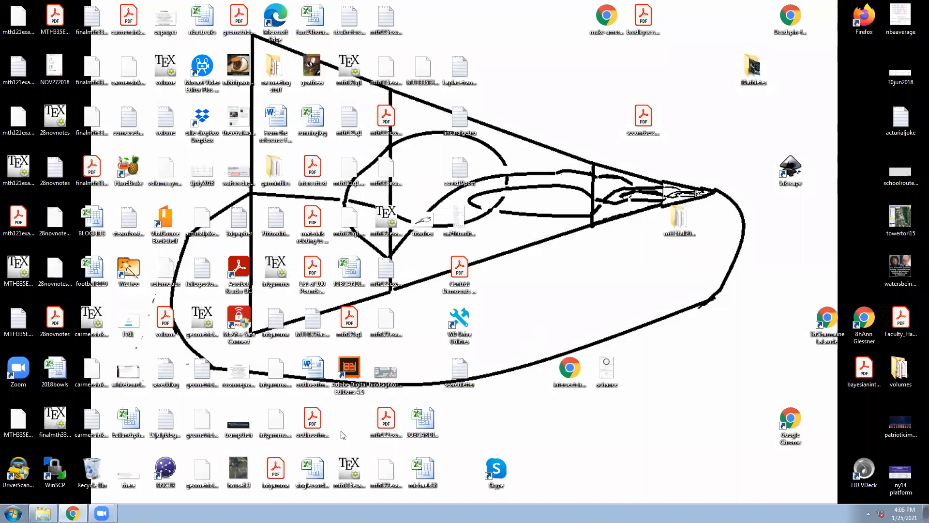
# - Switch to the Google Sheets spreadsheet in Chrome and insert an empty chart set to the pie chart type
pyautogui.click(75, 514)
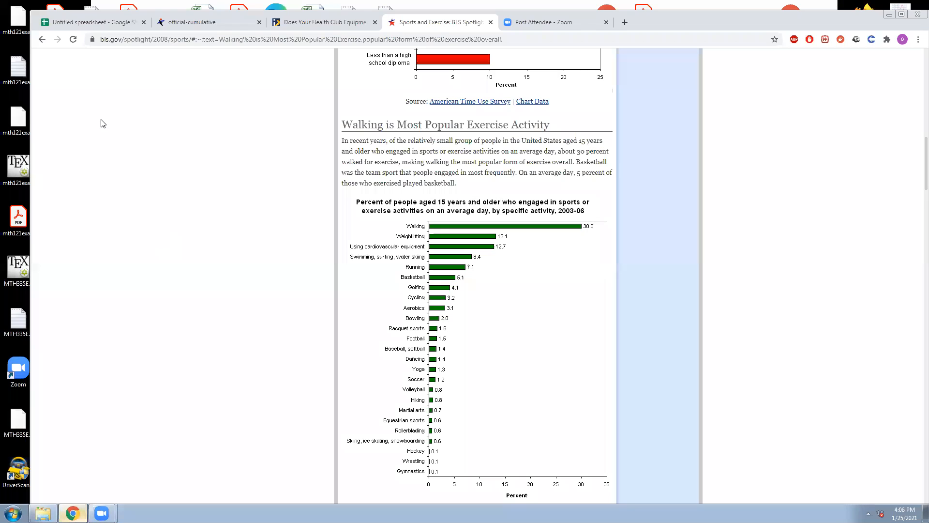
pyautogui.click(58, 22)
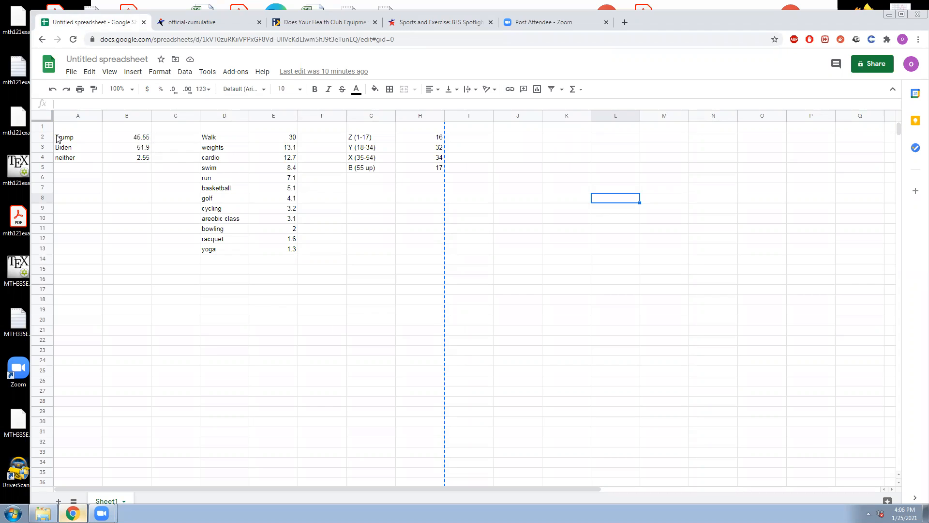
pyautogui.click(133, 73)
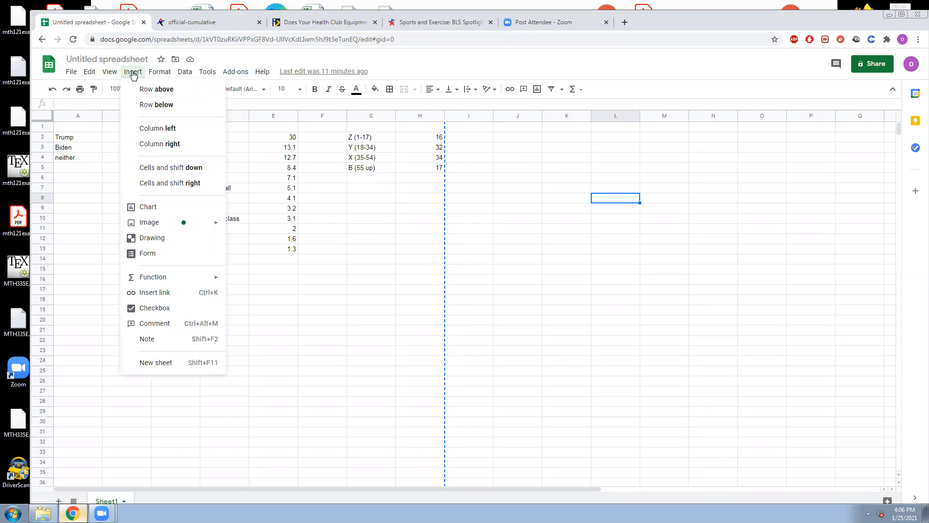
pyautogui.moveTo(184, 75)
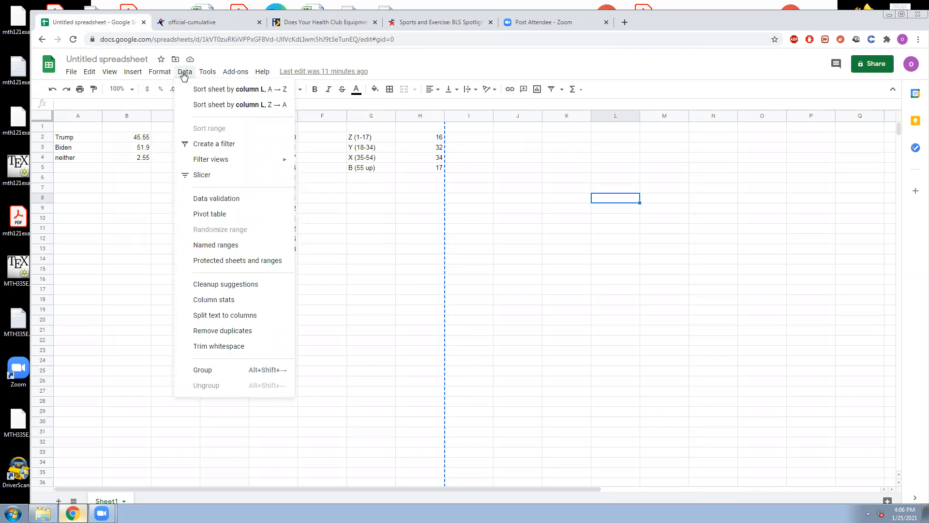
pyautogui.moveTo(131, 75)
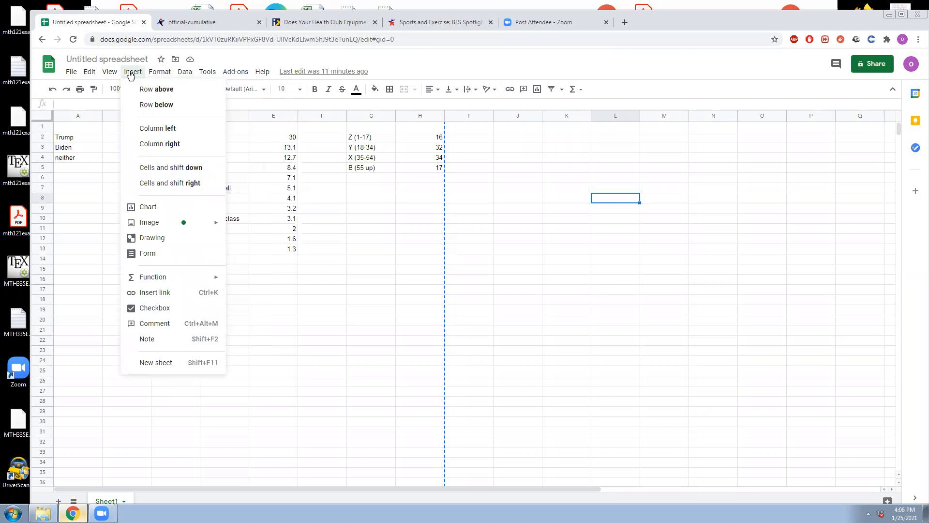
pyautogui.click(142, 208)
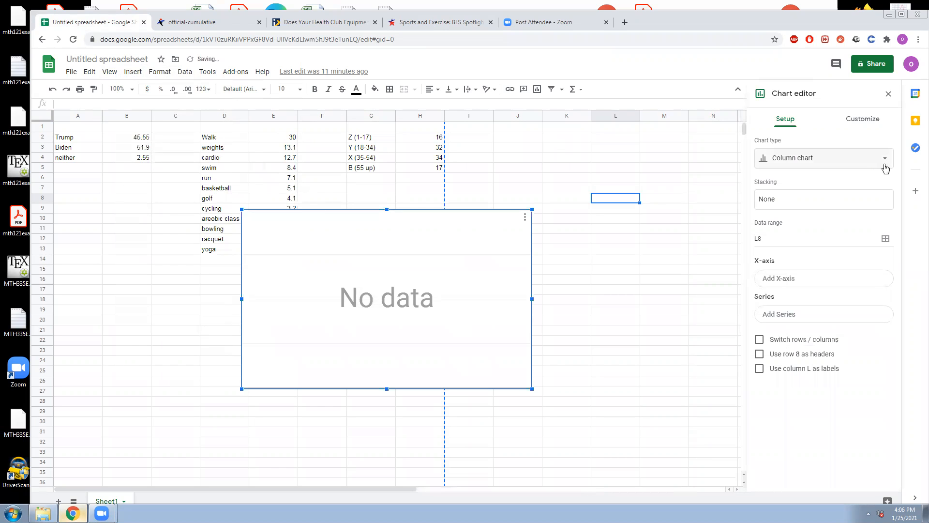
pyautogui.click(885, 166)
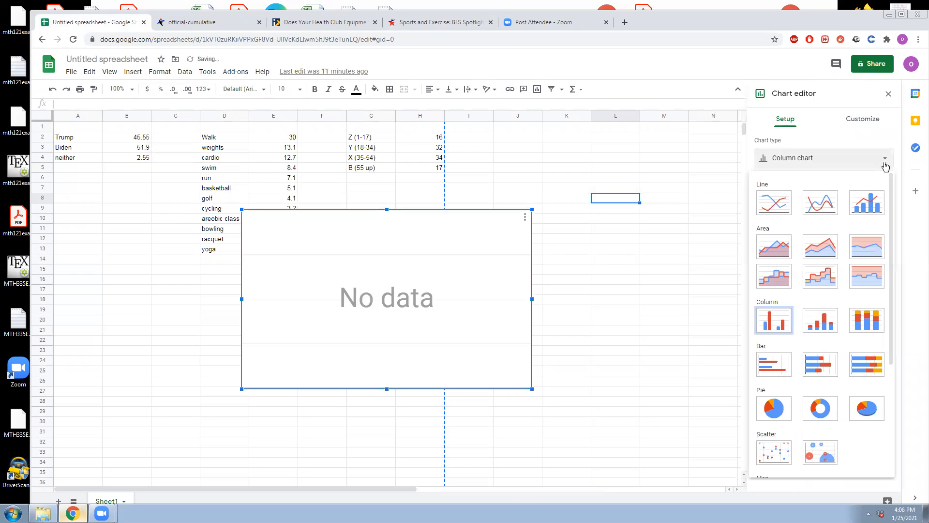
pyautogui.click(774, 408)
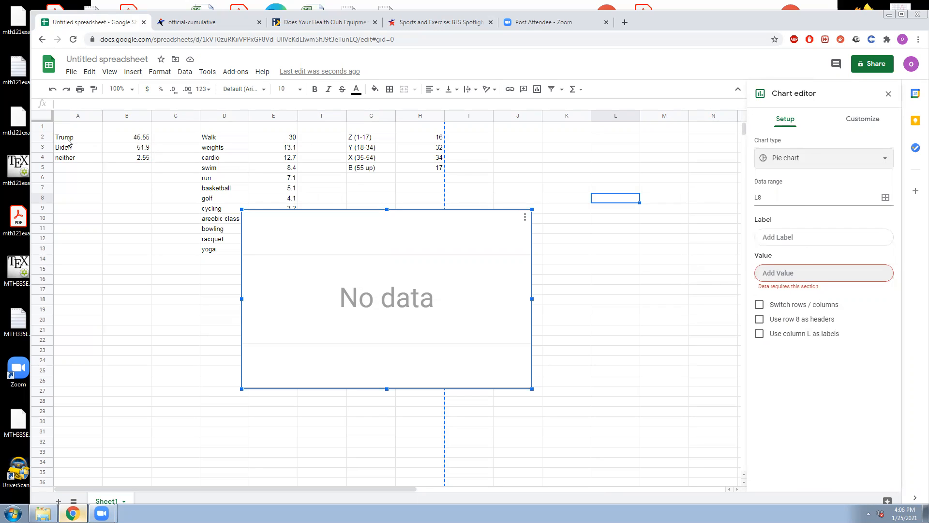
# - Insert a pie chart of the candidate data in A2:B4
pyautogui.moveTo(59, 136); pyautogui.dragTo(124, 160)
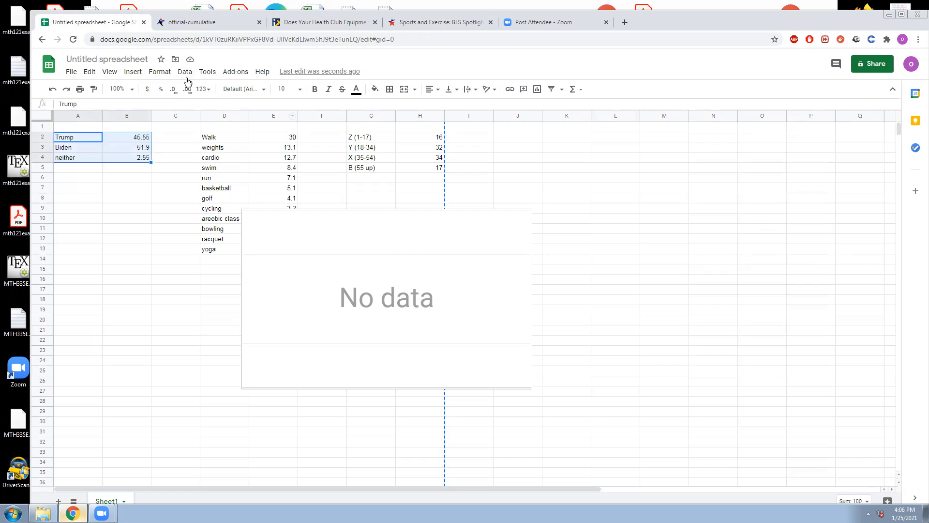
pyautogui.click(130, 75)
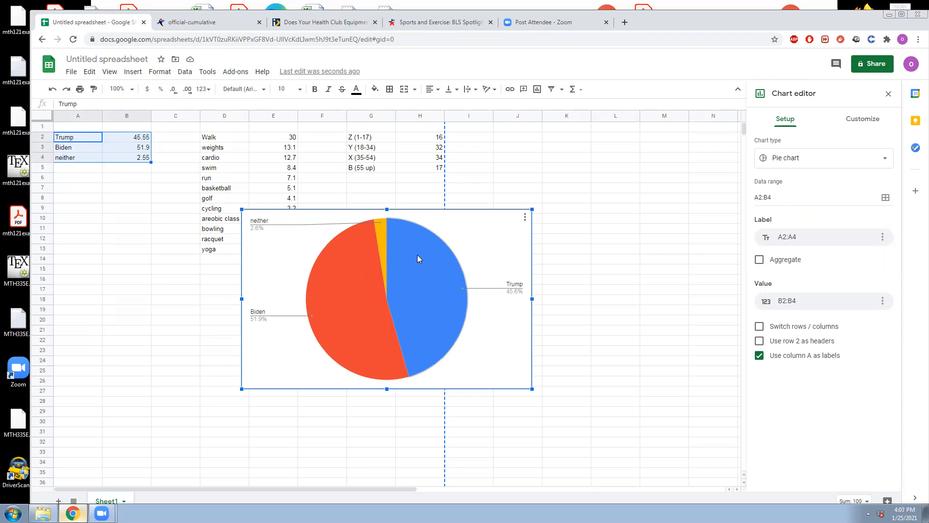
# - Change the candidate pie chart to a column chart, and finally to a bar chart
pyautogui.click(886, 161)
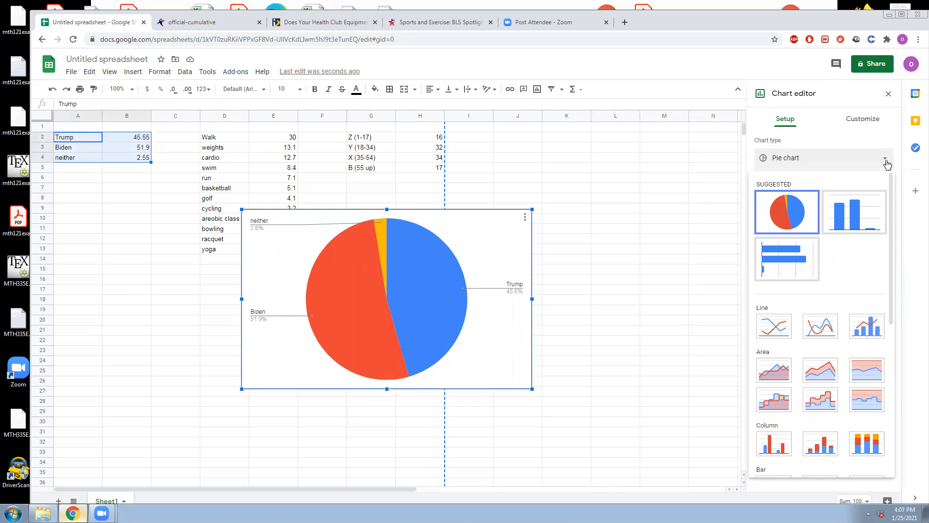
pyautogui.click(854, 216)
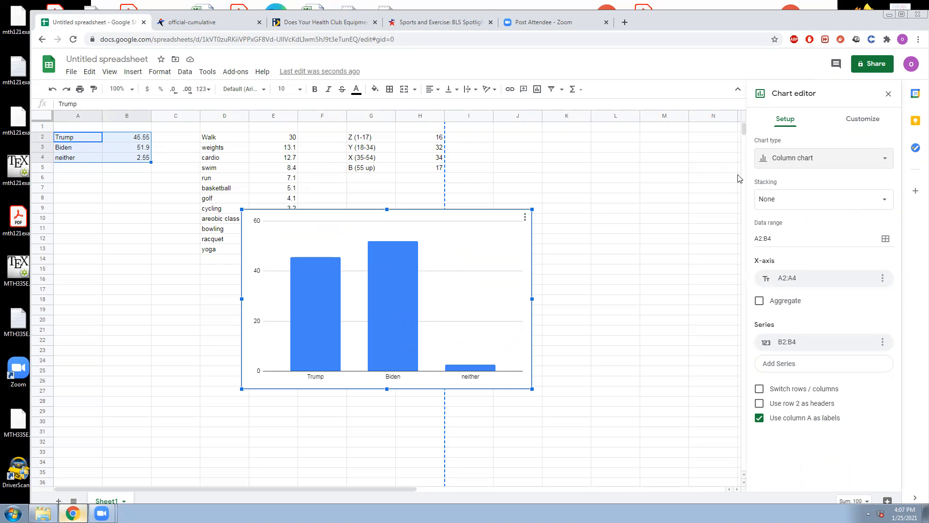
pyautogui.click(885, 160)
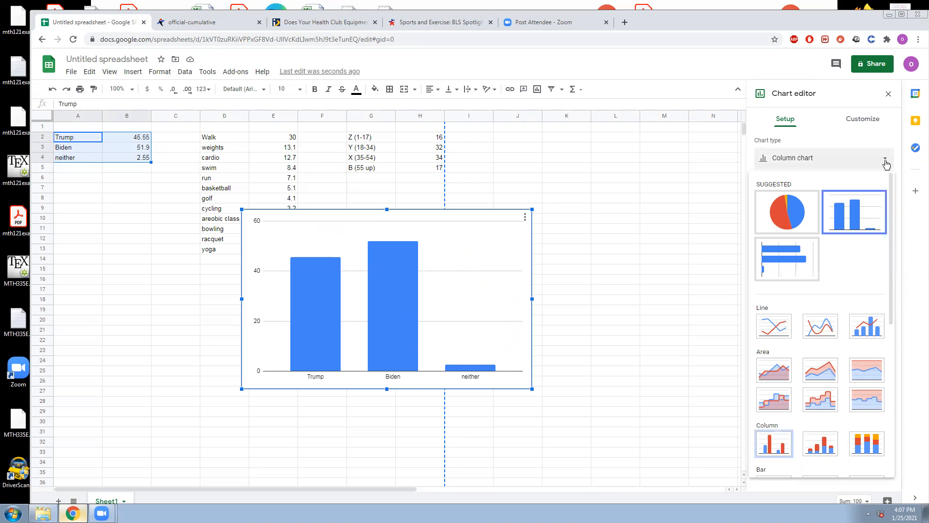
pyautogui.click(802, 261)
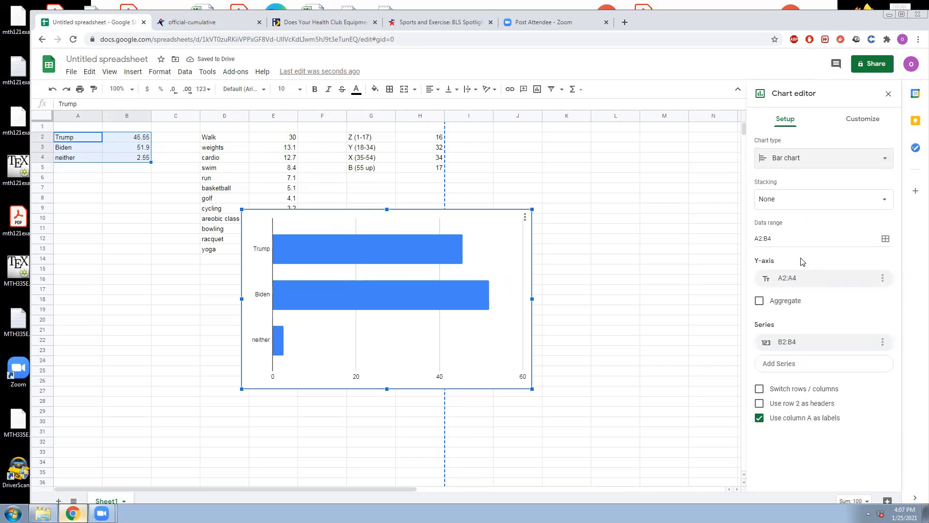
pyautogui.click(587, 177)
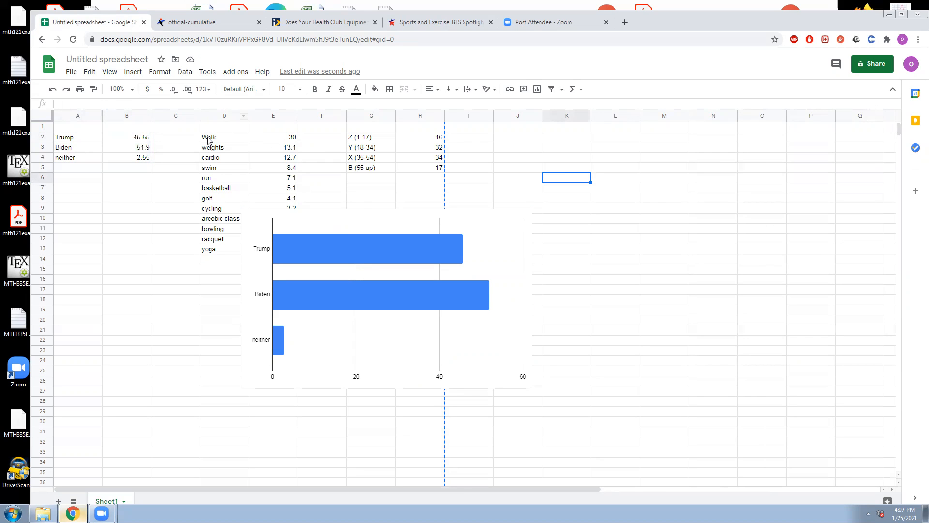
# - Move the candidate bar chart and the empty chart clear of the data, to around row 26 from column L onward
pyautogui.moveTo(208, 139); pyautogui.dragTo(278, 179)
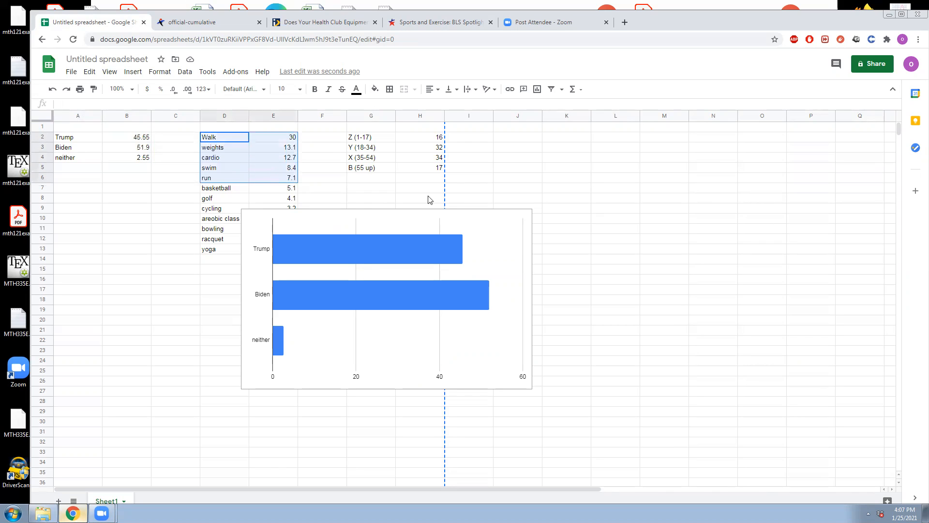
pyautogui.click(525, 243)
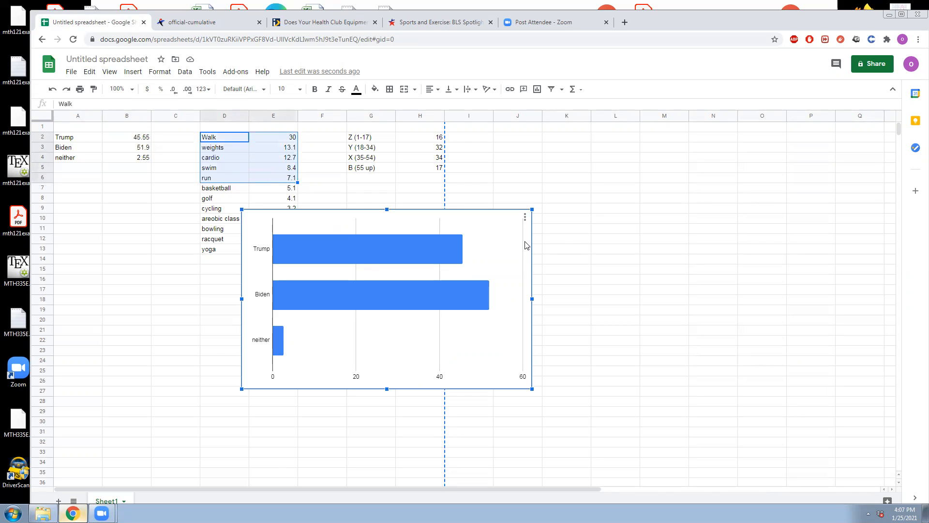
pyautogui.moveTo(514, 231); pyautogui.dragTo(866, 395)
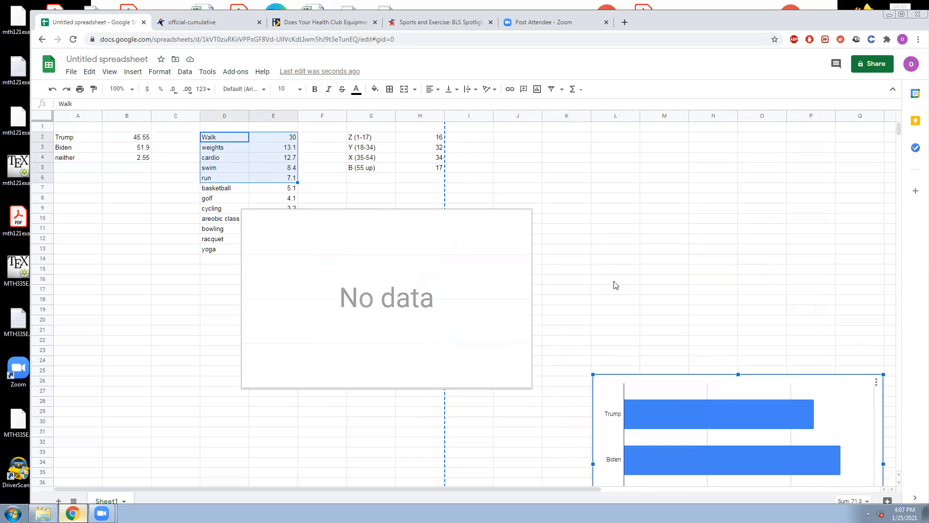
pyautogui.scroll(-1, 581, 265)
pyautogui.moveTo(440, 191); pyautogui.dragTo(867, 411)
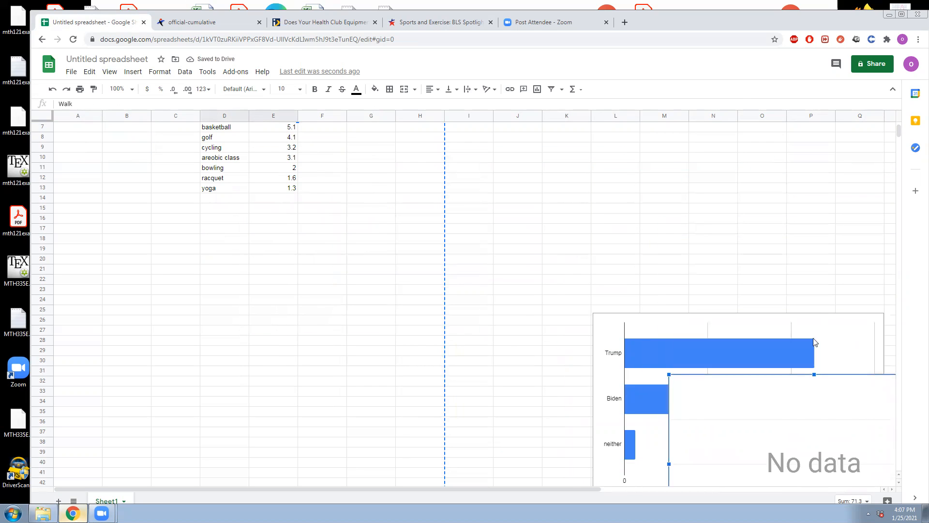
pyautogui.scroll(-2, 901, 285)
pyautogui.click(794, 209)
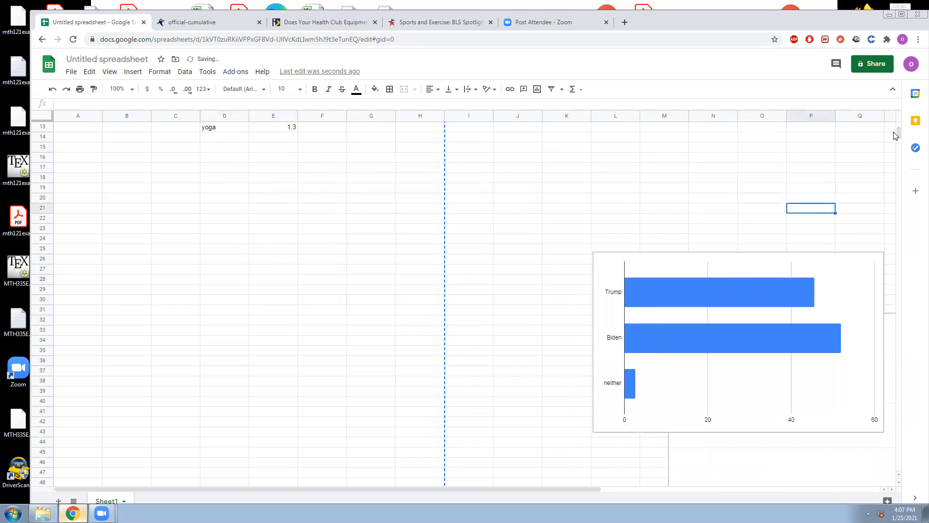
pyautogui.scroll(4, 897, 123)
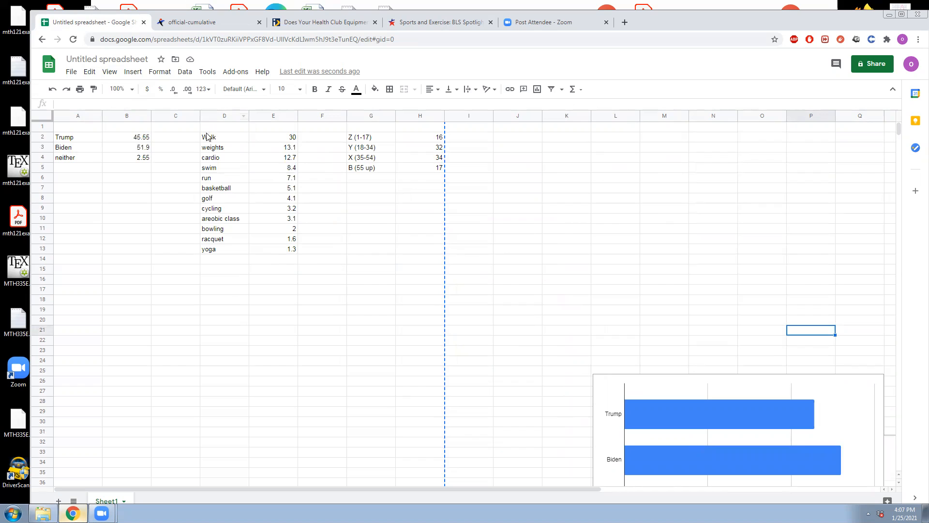
# - Insert a bar chart of the exercise activity data in D1:E13 and move it below the data to about row 28
pyautogui.moveTo(202, 127); pyautogui.dragTo(286, 252)
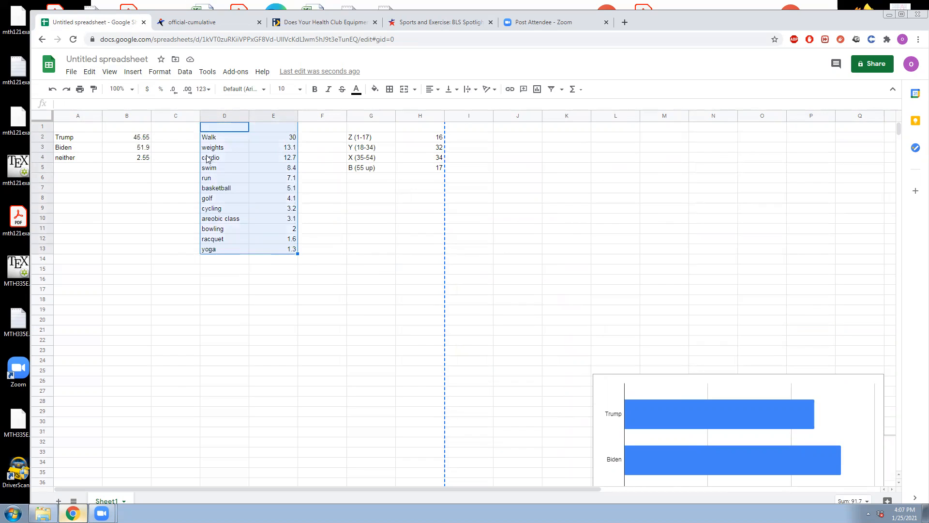
pyautogui.click(131, 75)
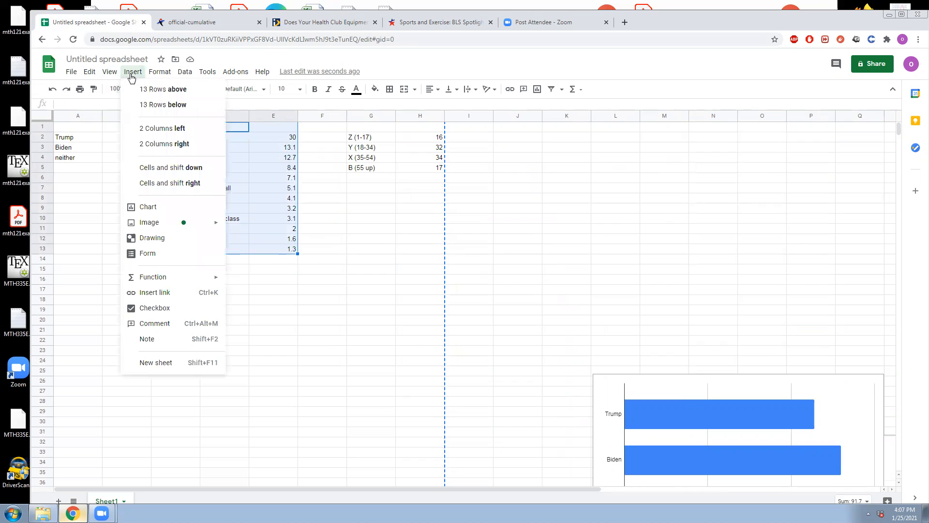
pyautogui.click(148, 207)
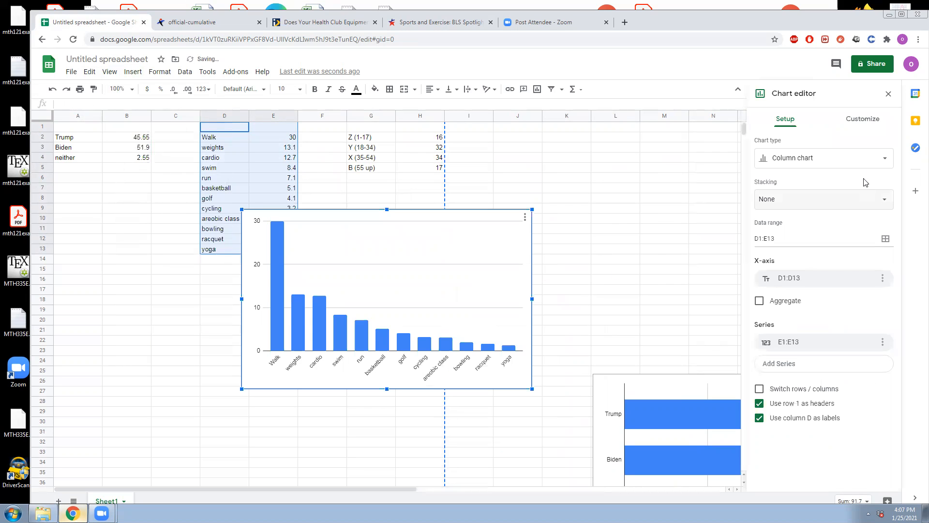
pyautogui.click(888, 163)
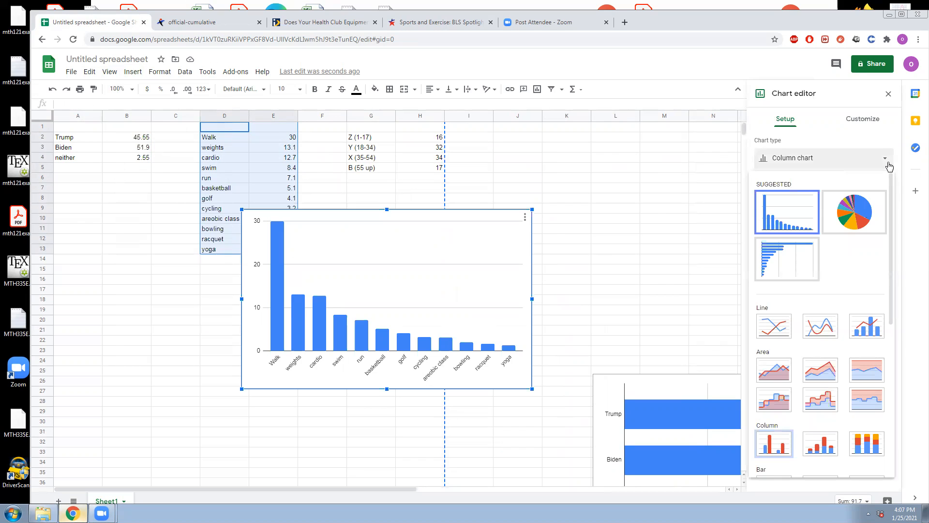
pyautogui.click(795, 266)
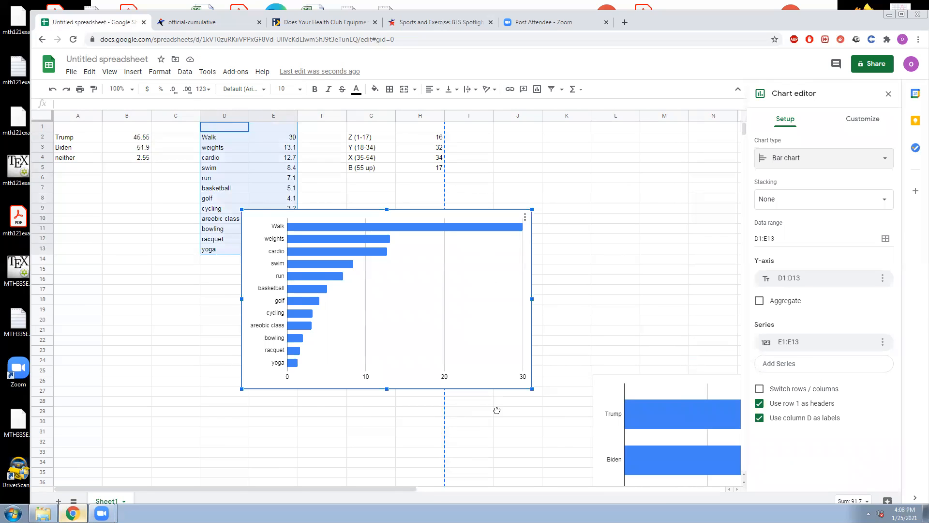
pyautogui.moveTo(497, 411); pyautogui.dragTo(500, 445)
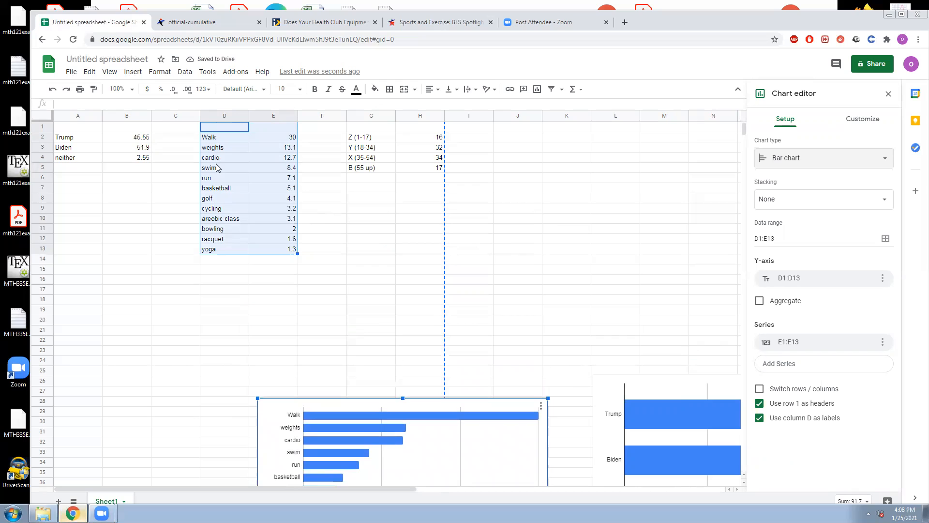
pyautogui.click(584, 158)
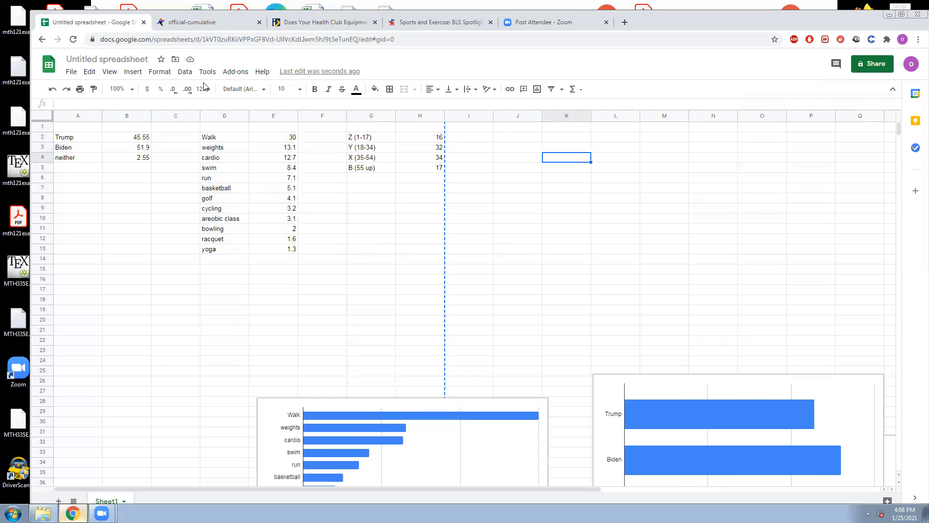
# - Insert a chart of the health club age group data in G2:H5 and change it to a pie chart
pyautogui.moveTo(352, 135); pyautogui.dragTo(410, 163)
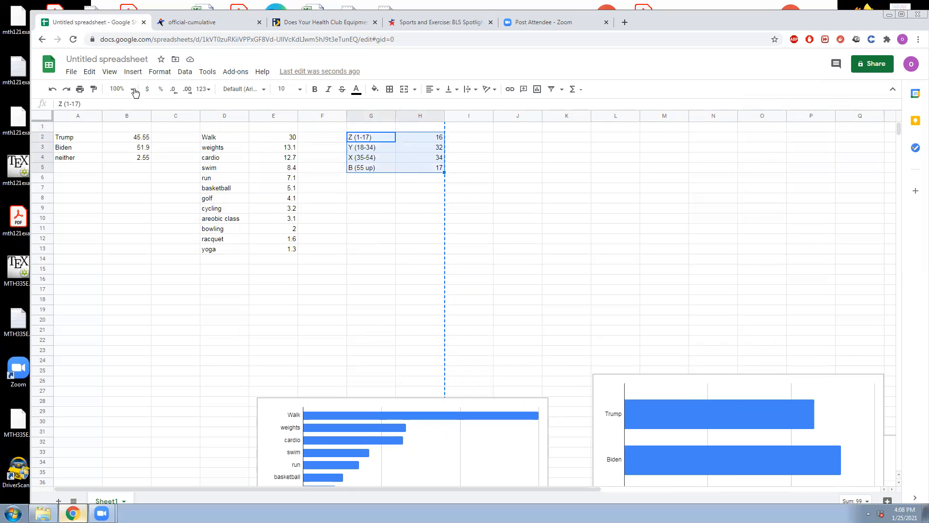
pyautogui.click(132, 72)
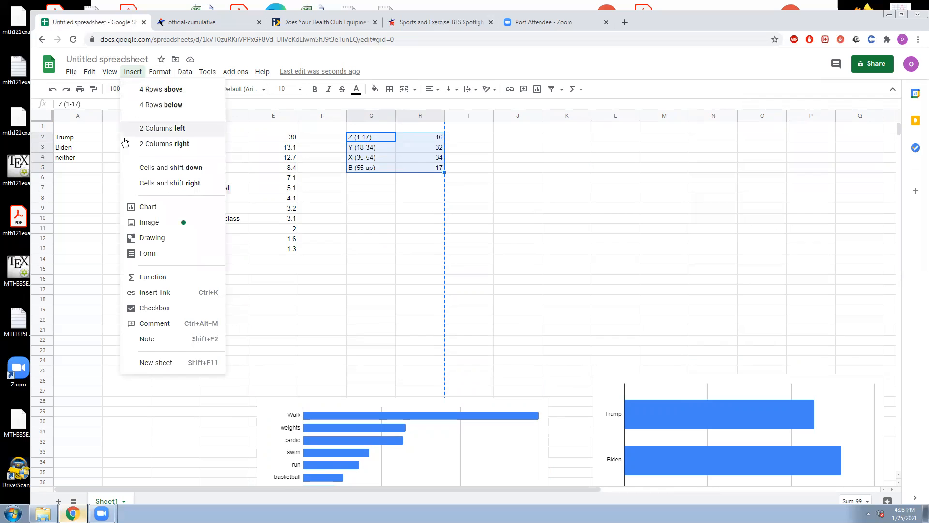
pyautogui.click(147, 208)
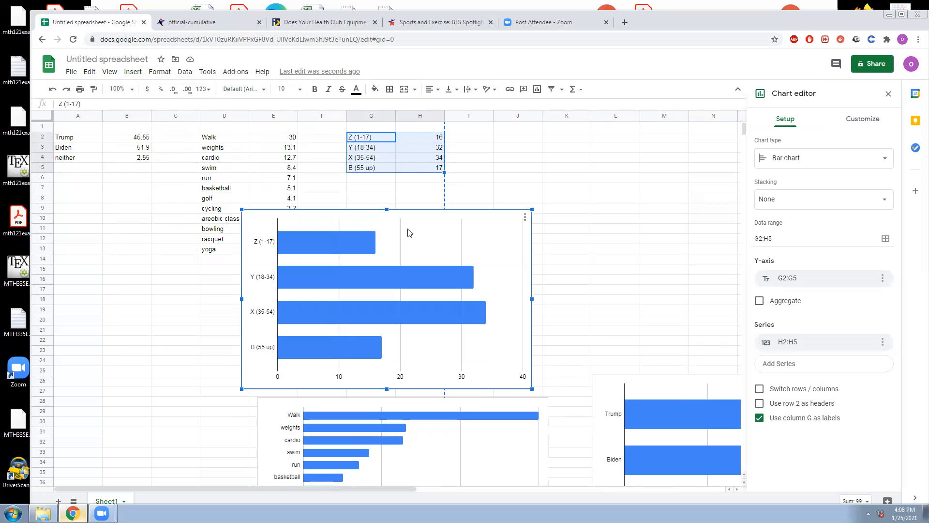
pyautogui.click(882, 164)
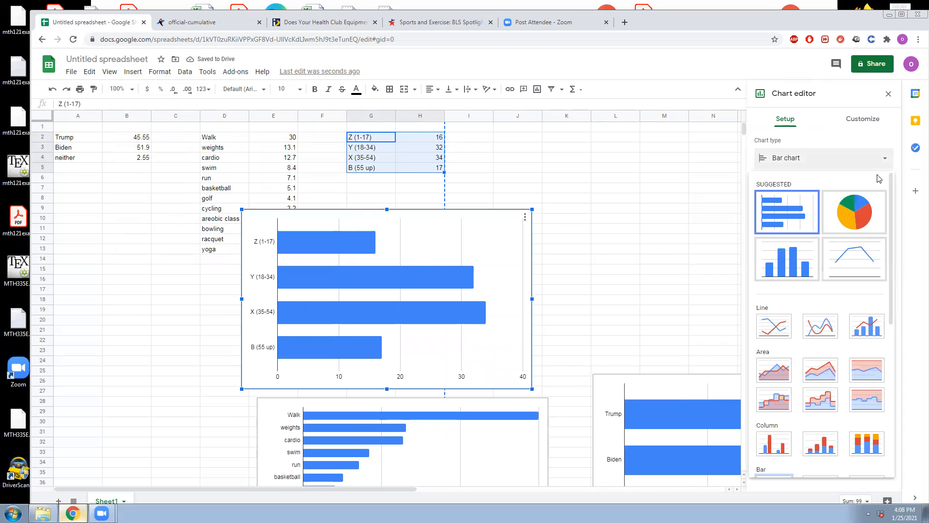
pyautogui.click(857, 213)
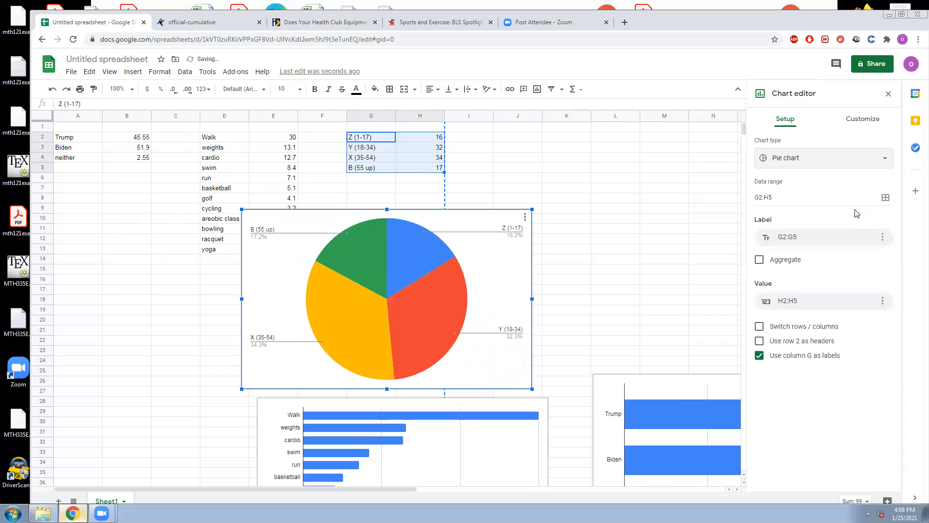